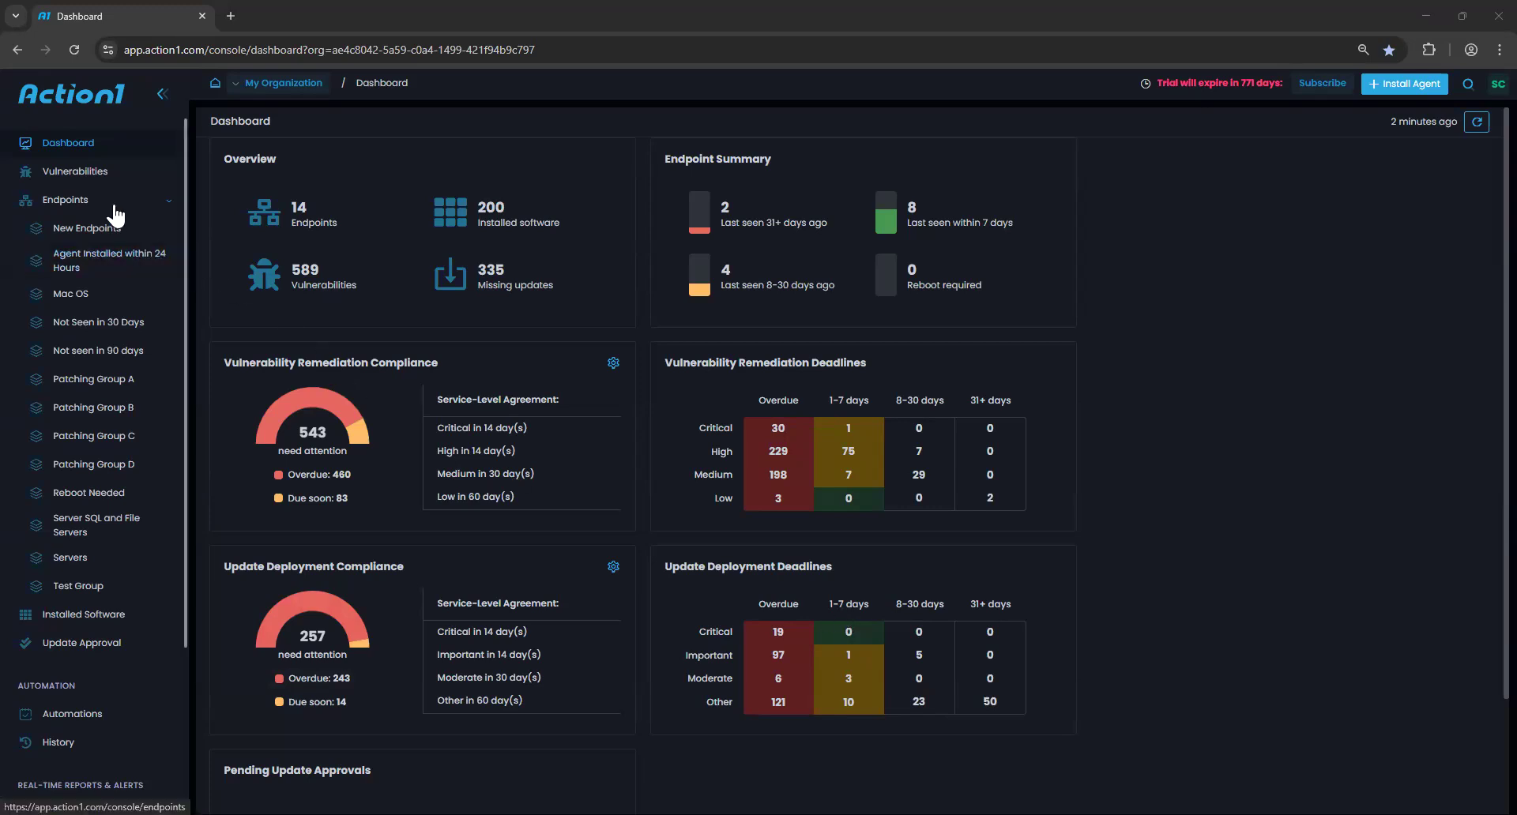
# Start a new endpoint group that dynamically includes endpoints in the AD Organizational Unit acme.local/HQ/Accounting.
pyautogui.click(115, 210)
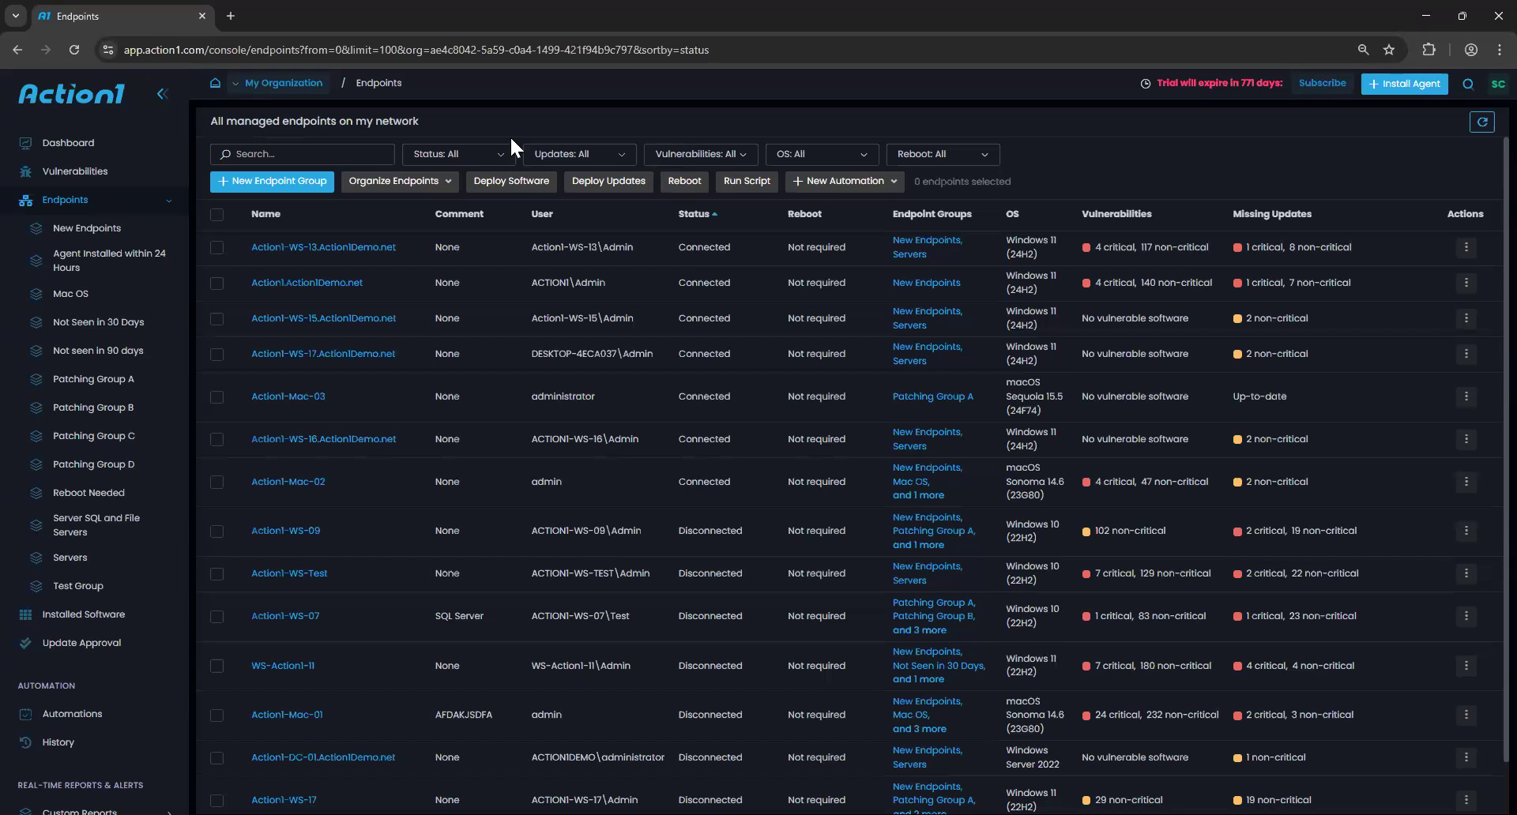
pyautogui.click(276, 188)
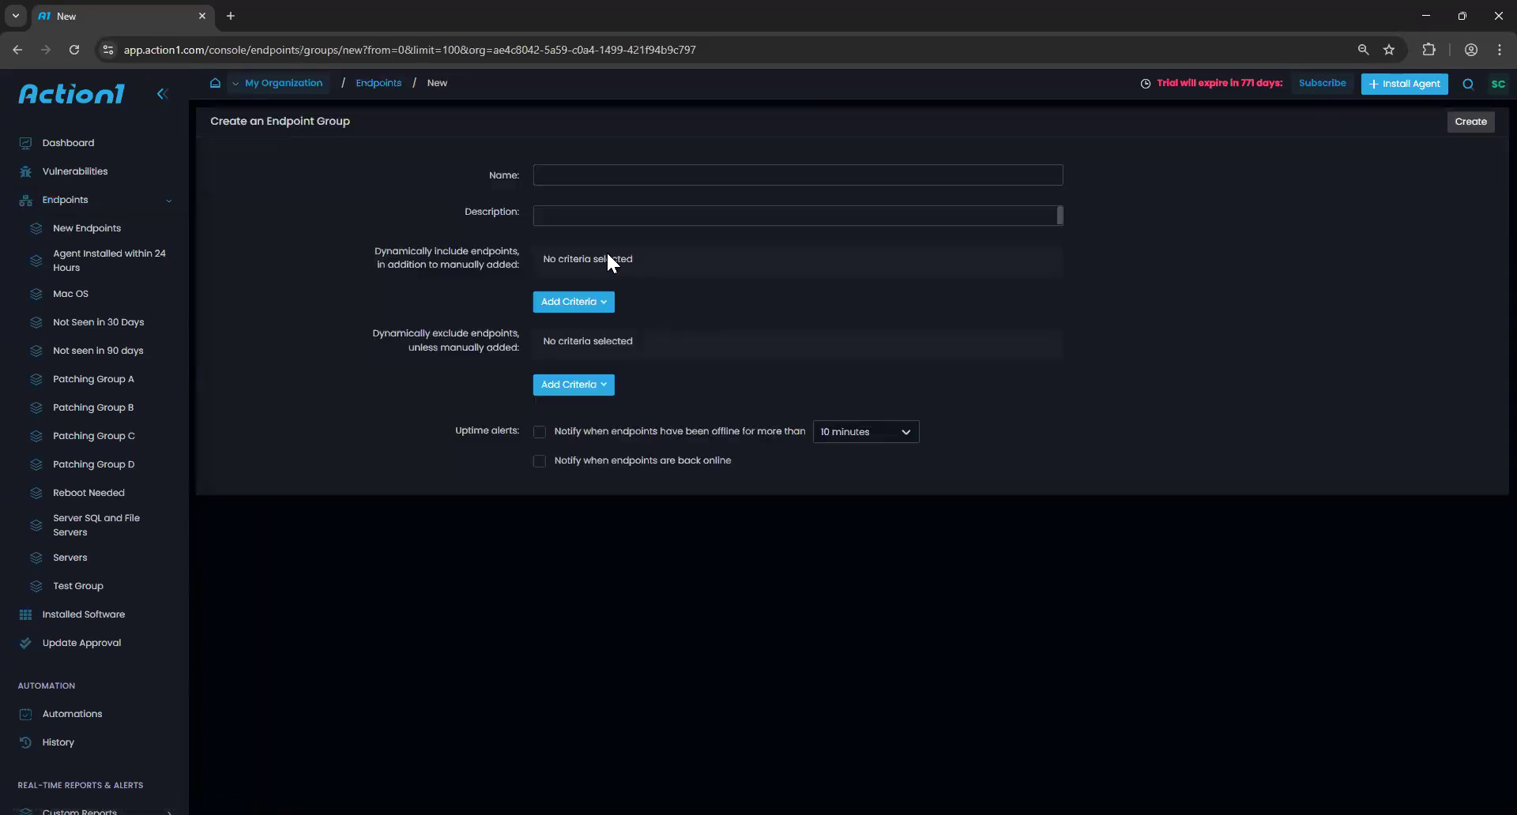
pyautogui.click(582, 307)
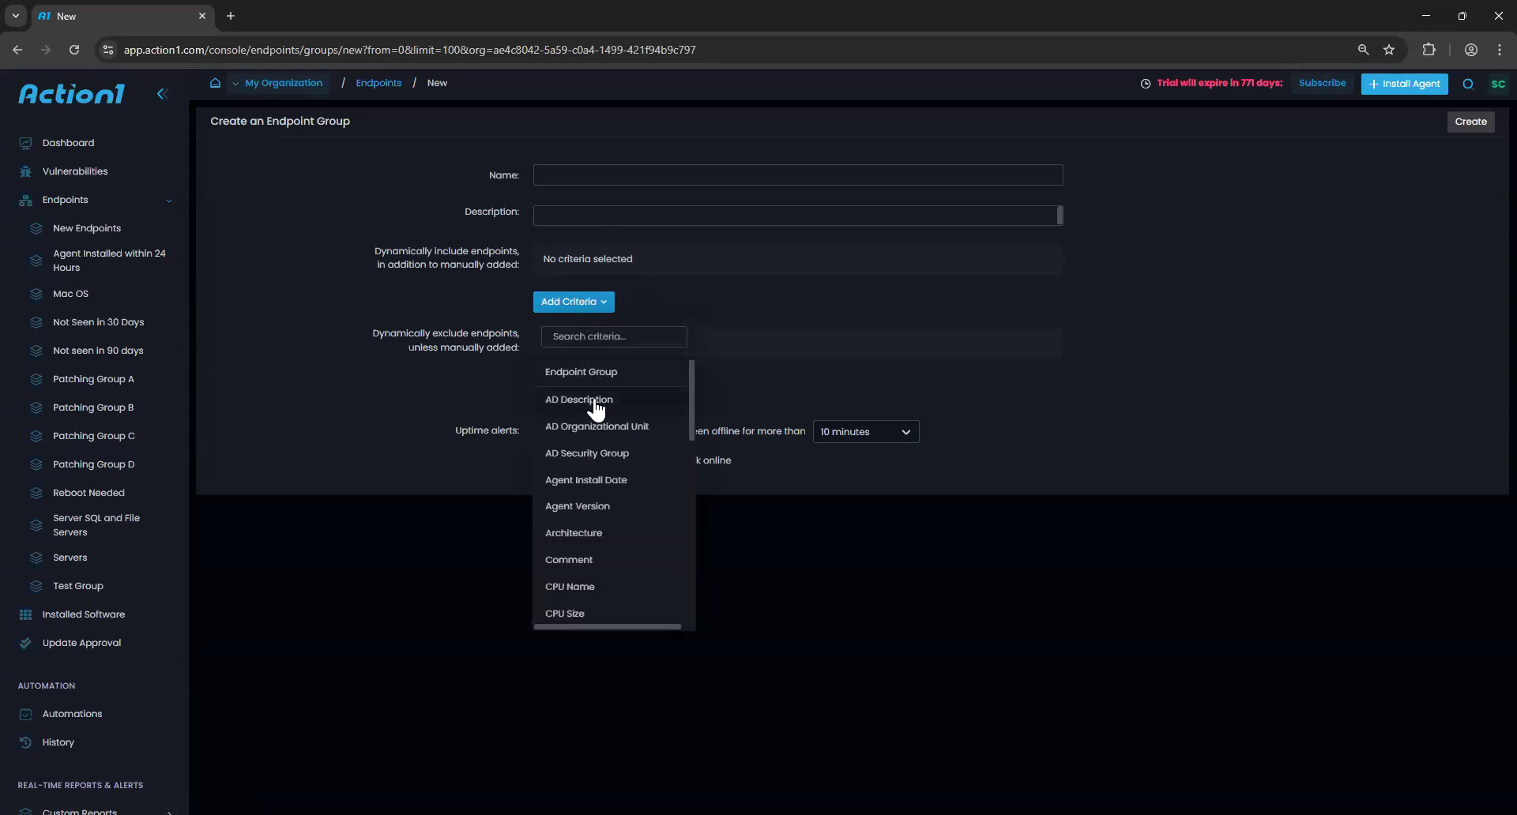
pyautogui.click(598, 427)
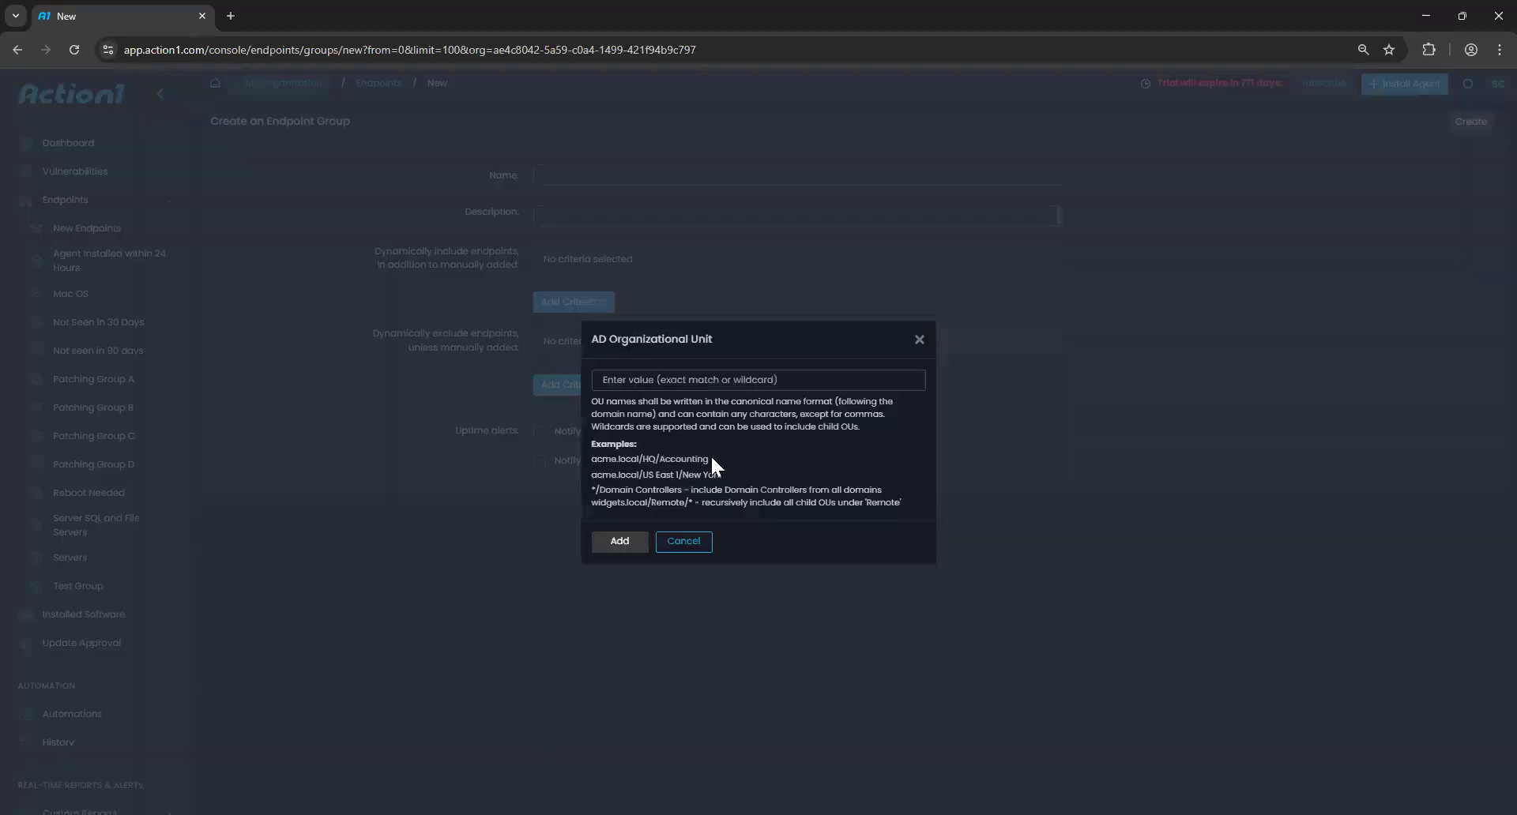
pyautogui.moveTo(708, 458); pyautogui.dragTo(607, 453)
pyautogui.click(648, 380)
pyautogui.write('acme.local/HQ/Accounting')
pyautogui.click(624, 541)
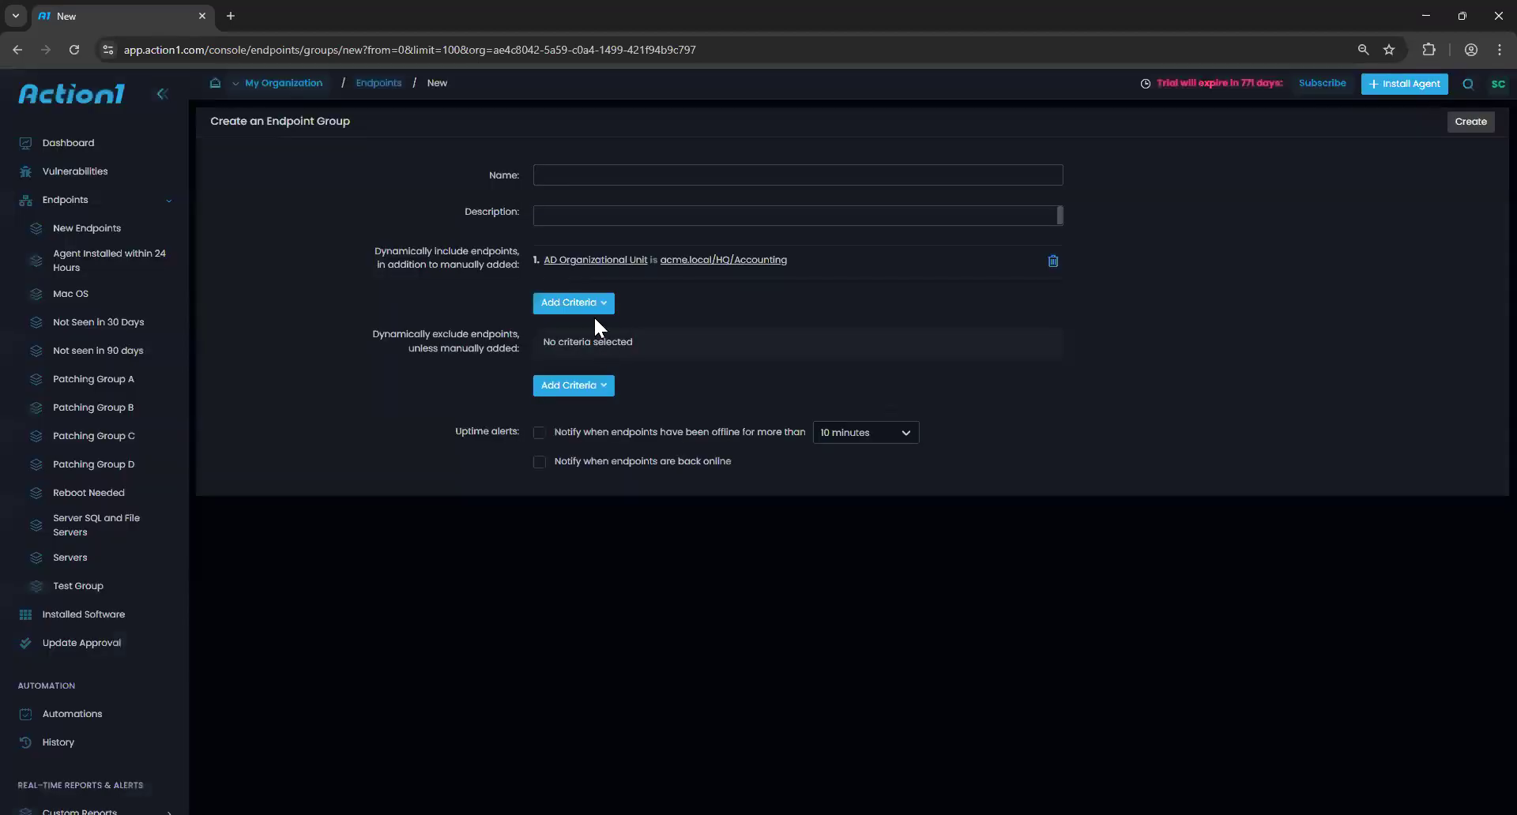
# Add a second include criterion to the endpoint group for the AD Security Group ACME\Domain Computers.
pyautogui.click(592, 310)
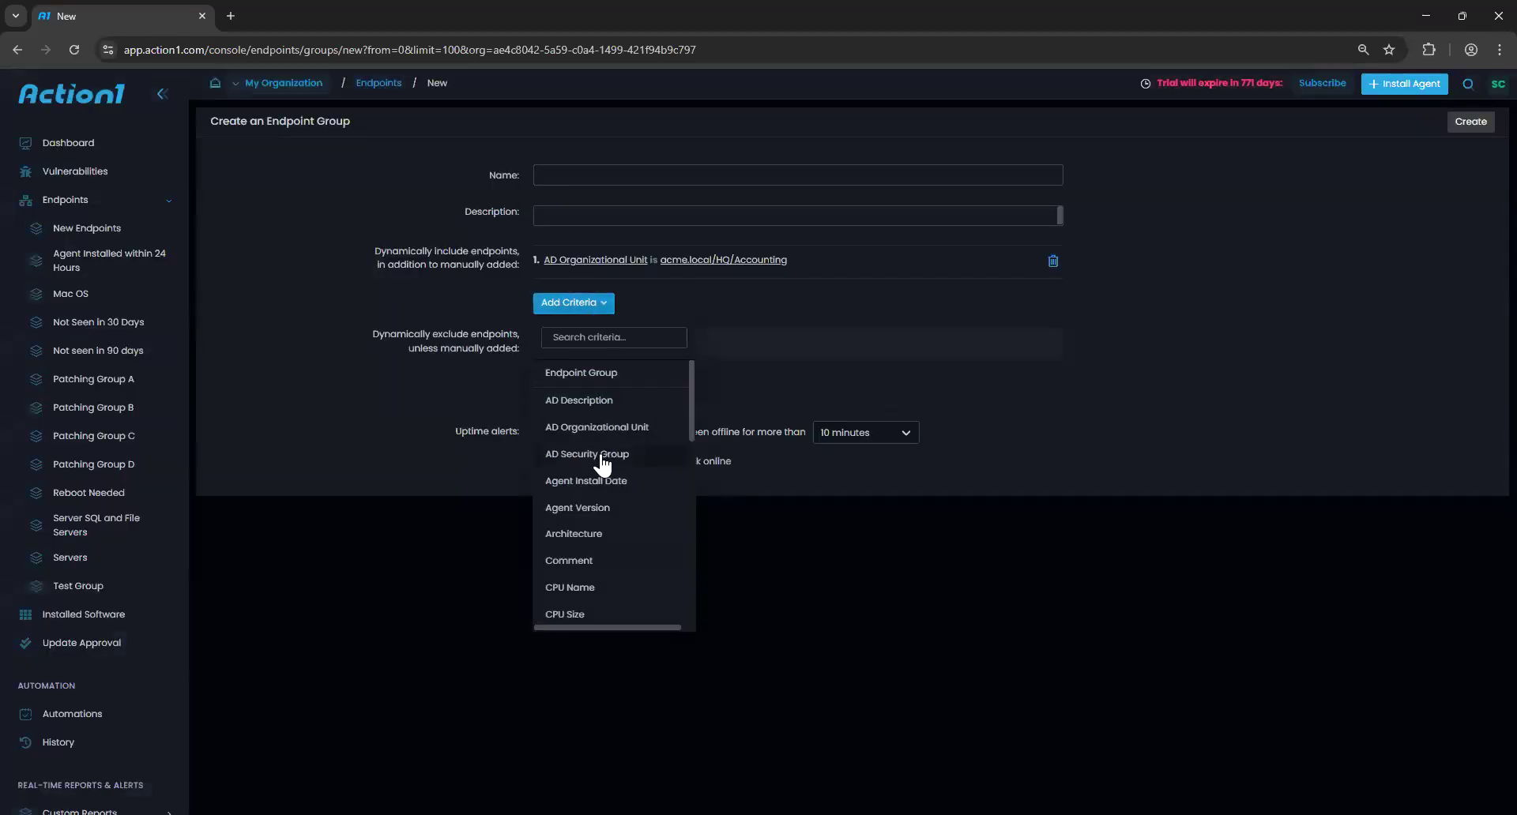
pyautogui.click(601, 458)
pyautogui.moveTo(707, 448); pyautogui.dragTo(585, 443)
pyautogui.hotkey('ctrl', 'c')
pyautogui.click(618, 405)
pyautogui.hotkey('ctrl', 'v')
pyautogui.click(619, 515)
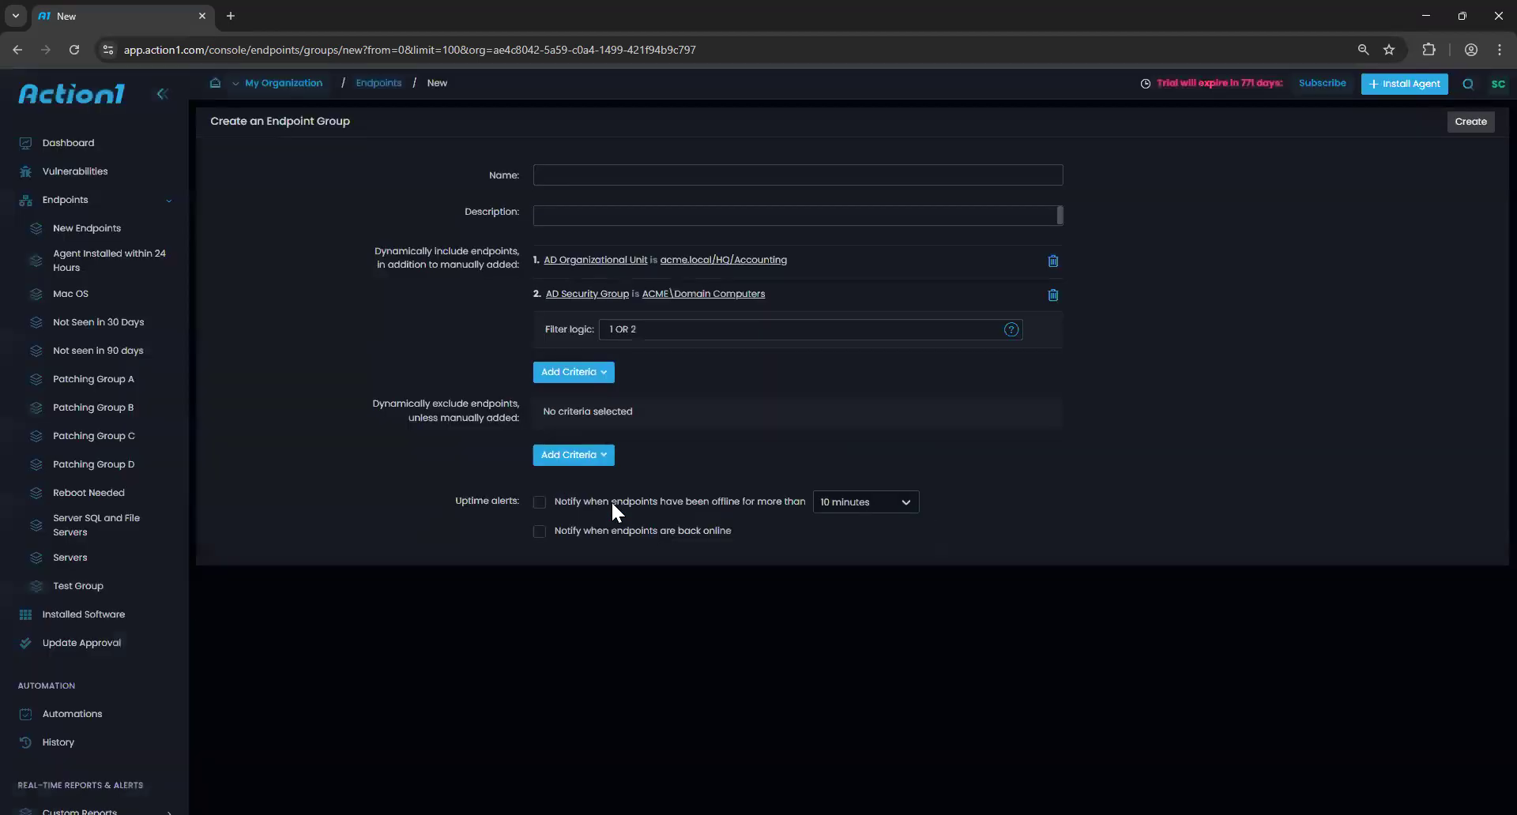
pyautogui.click(580, 380)
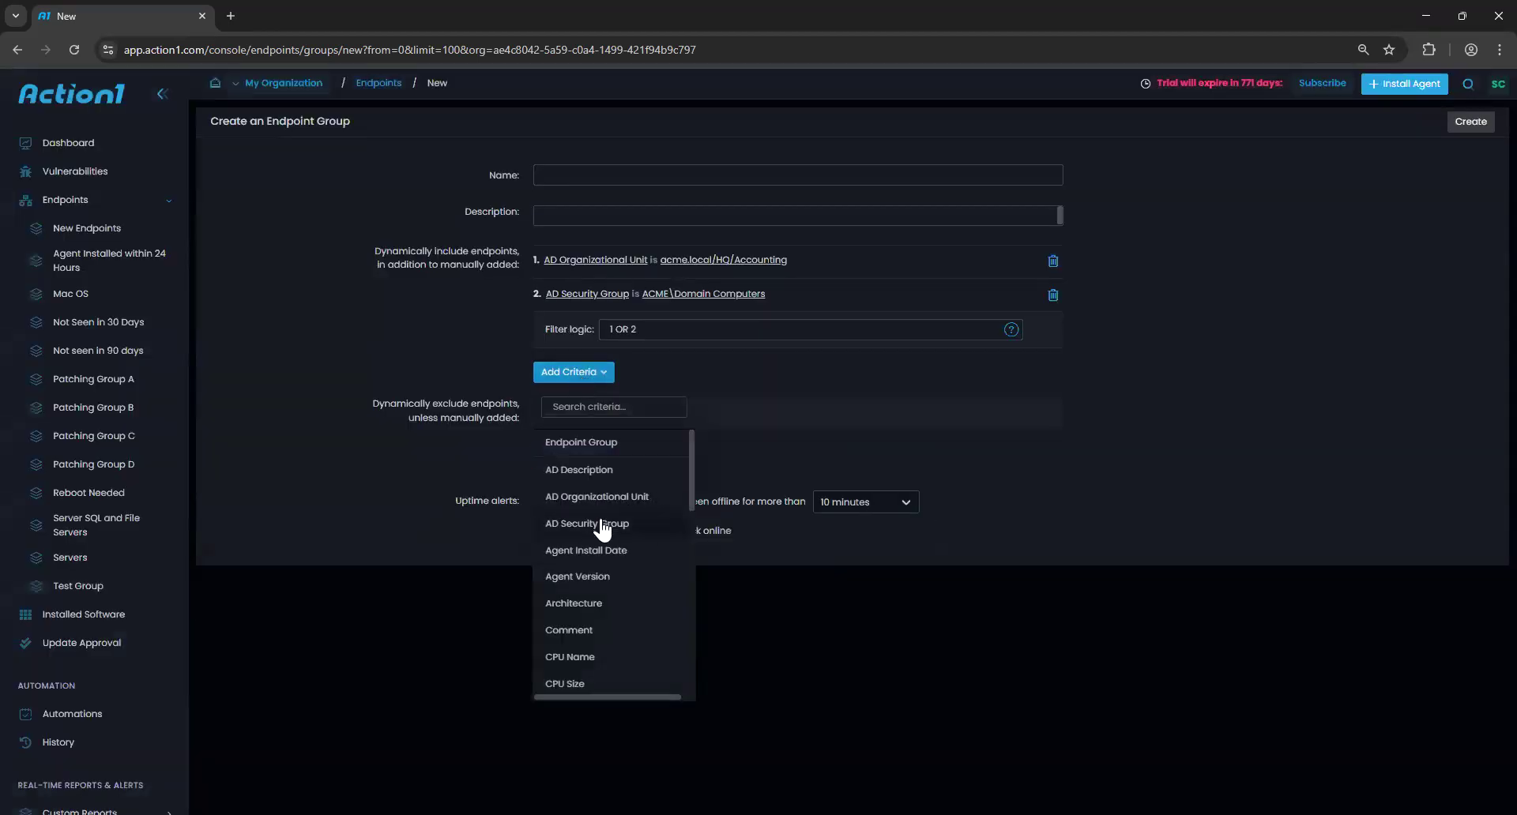
pyautogui.scroll(-1, 594, 548)
pyautogui.scroll(-3, 593, 545)
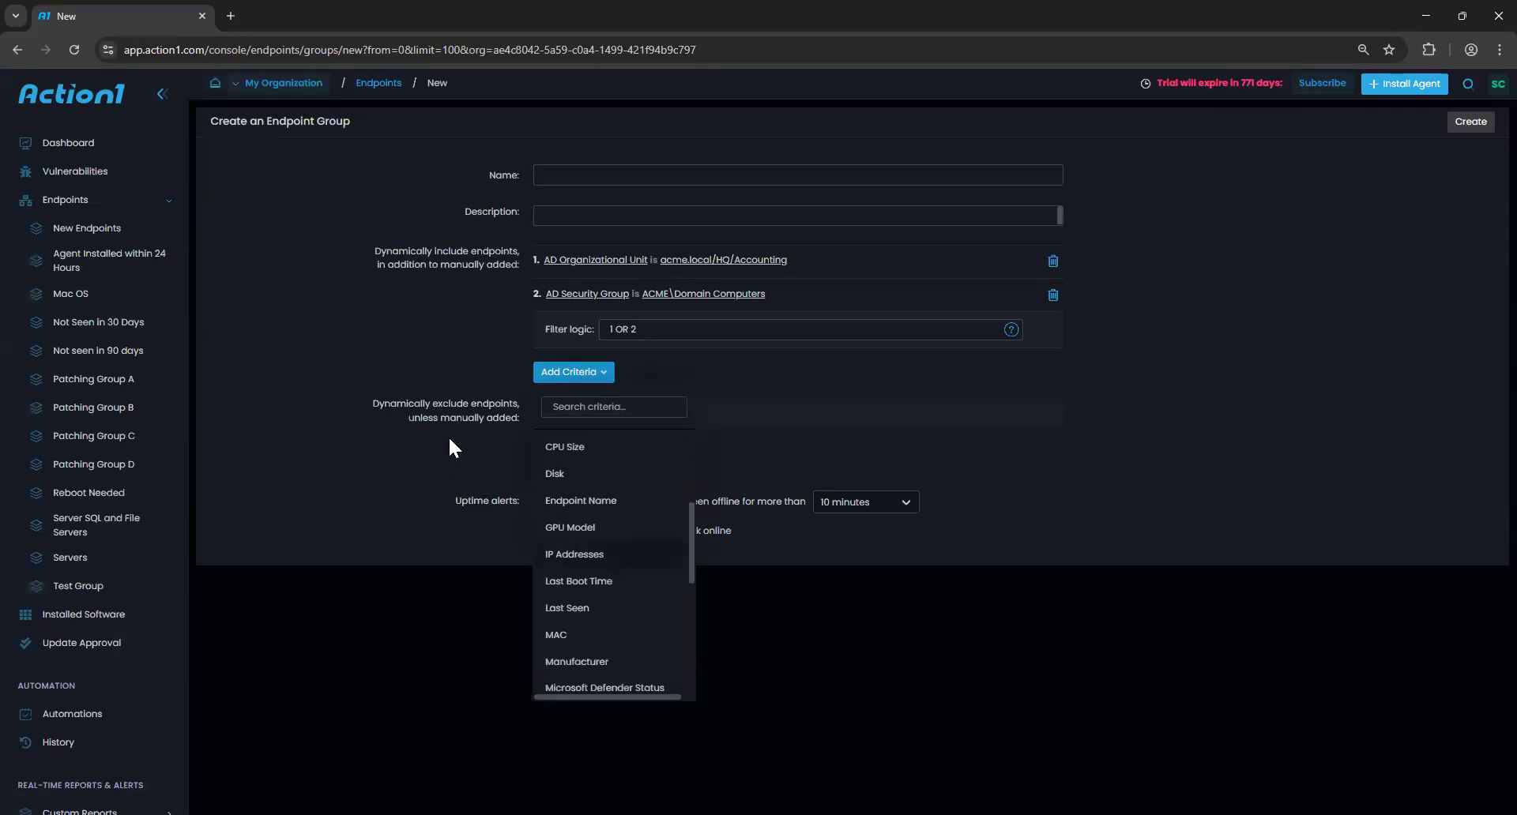
pyautogui.click(438, 373)
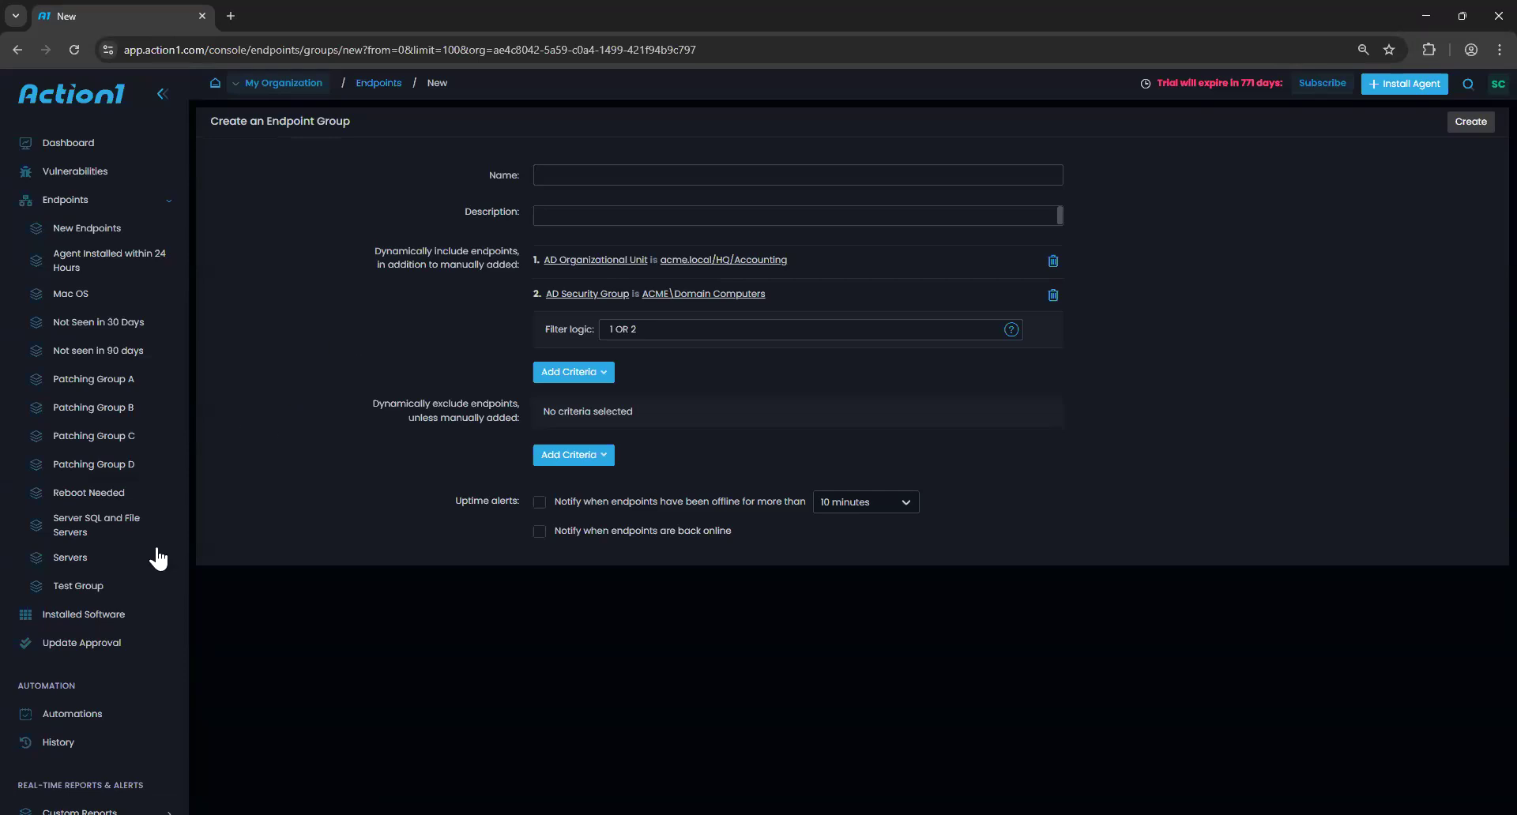
# Start a new Deploy Updates automation from the organization's automations.
pyautogui.click(73, 714)
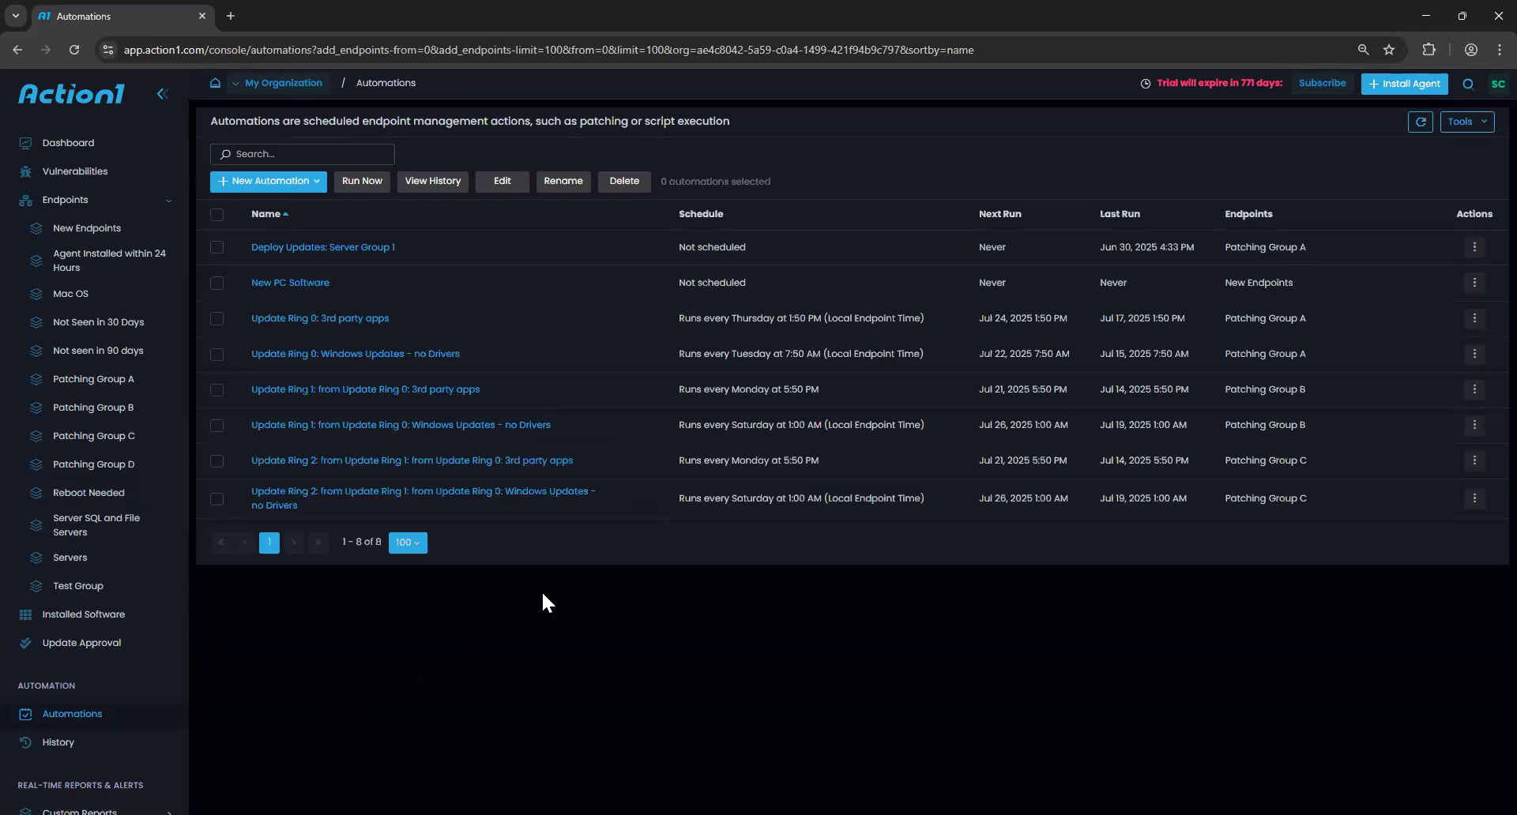
pyautogui.click(295, 189)
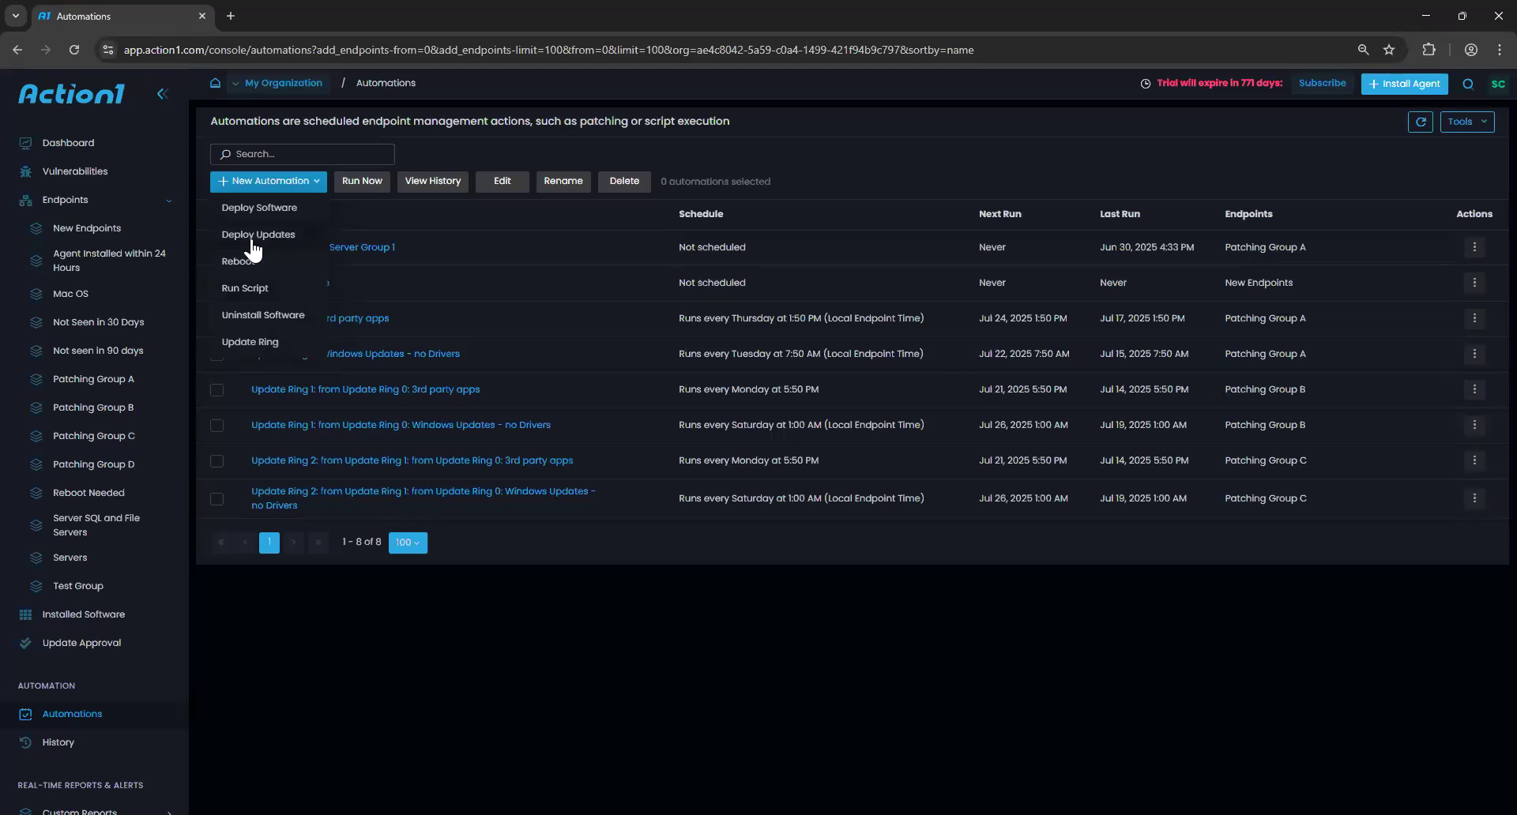
pyautogui.click(253, 235)
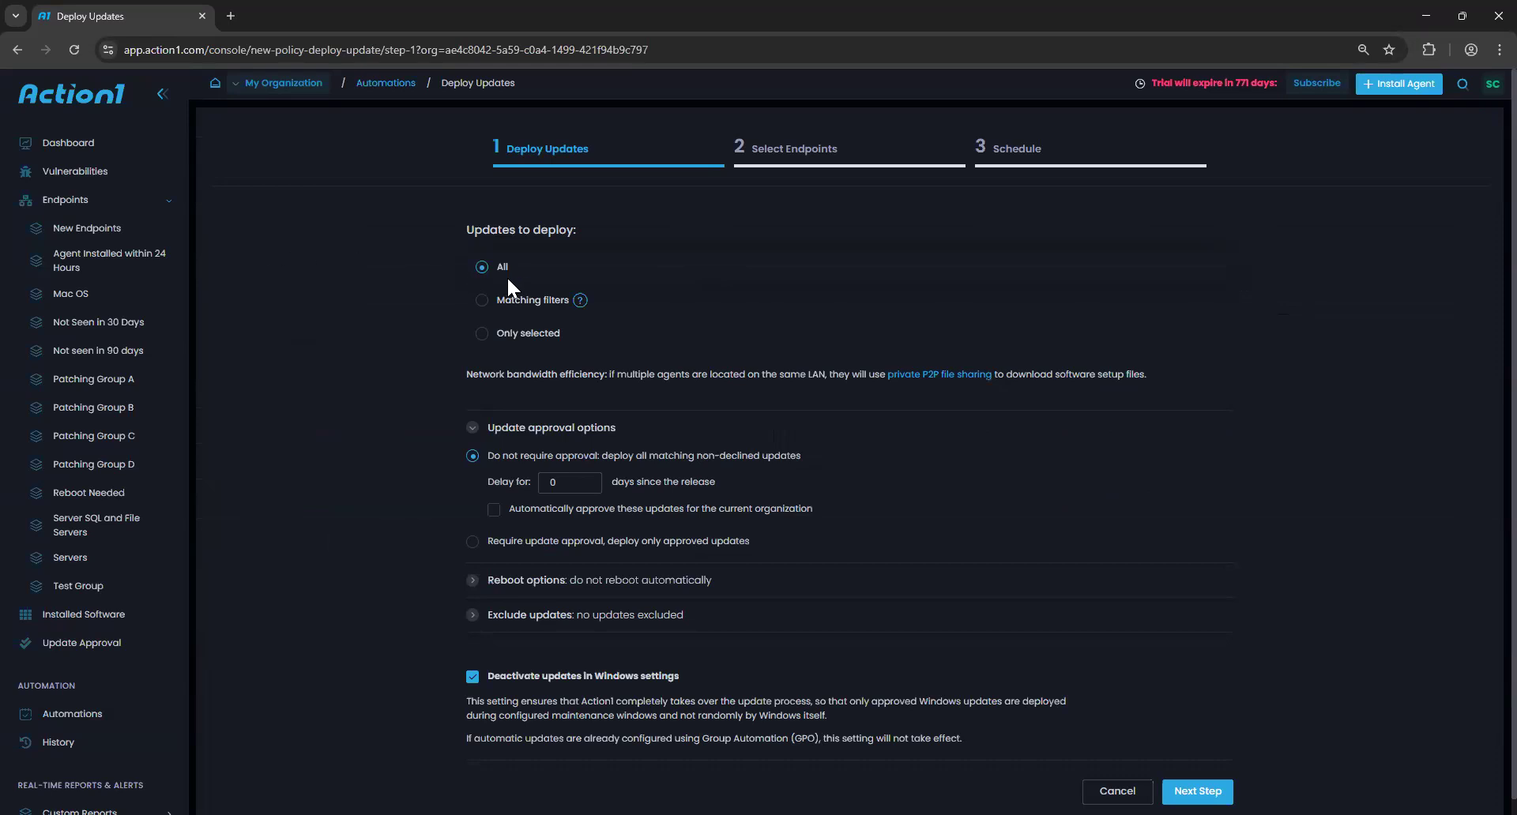
# Limit the updates with matching filters that include the OS - Mandatory source and exclude the Drivers update type.
pyautogui.click(527, 308)
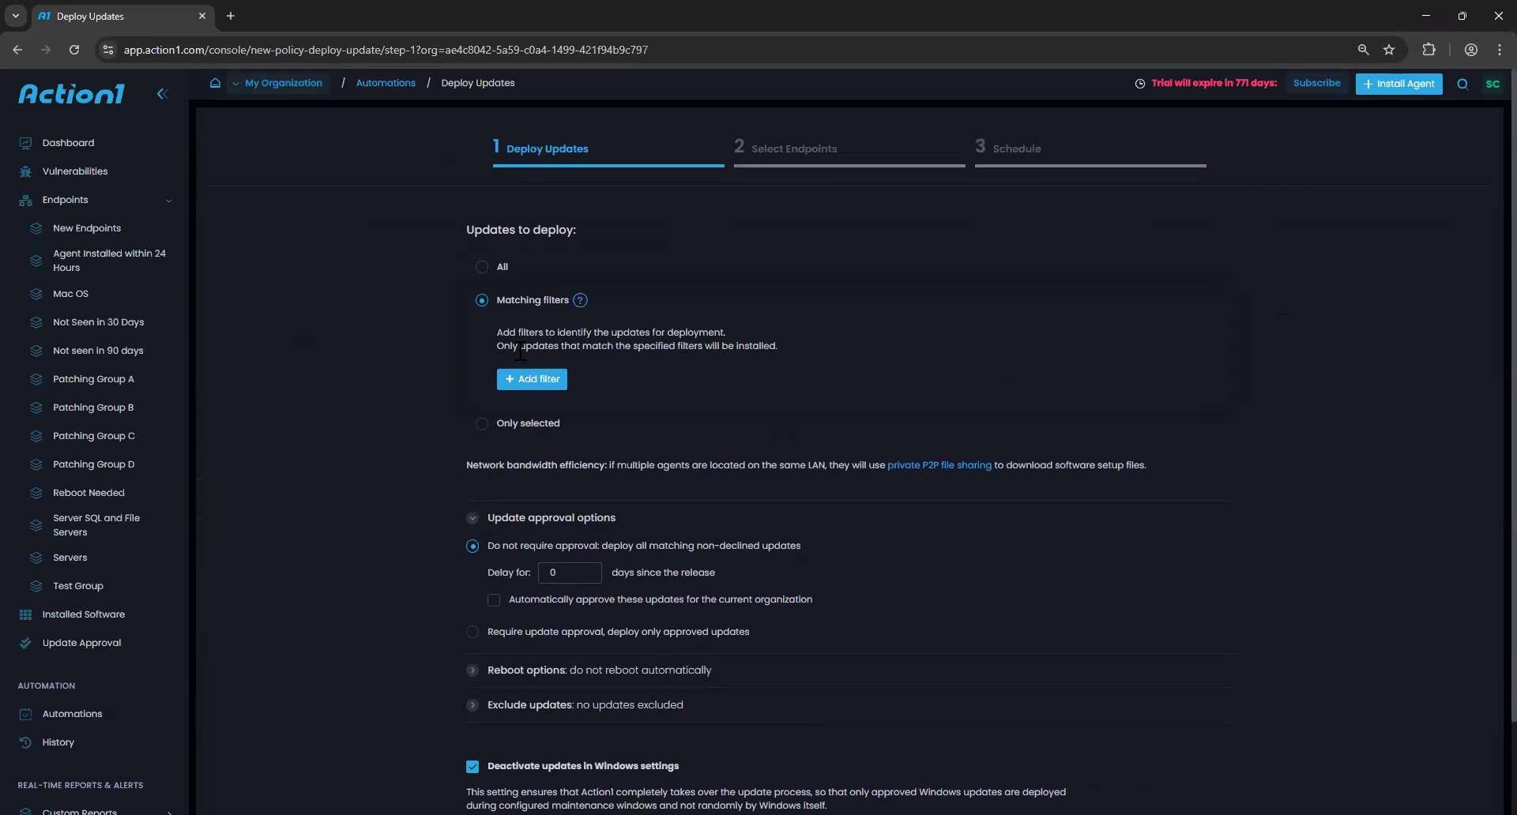
pyautogui.click(533, 383)
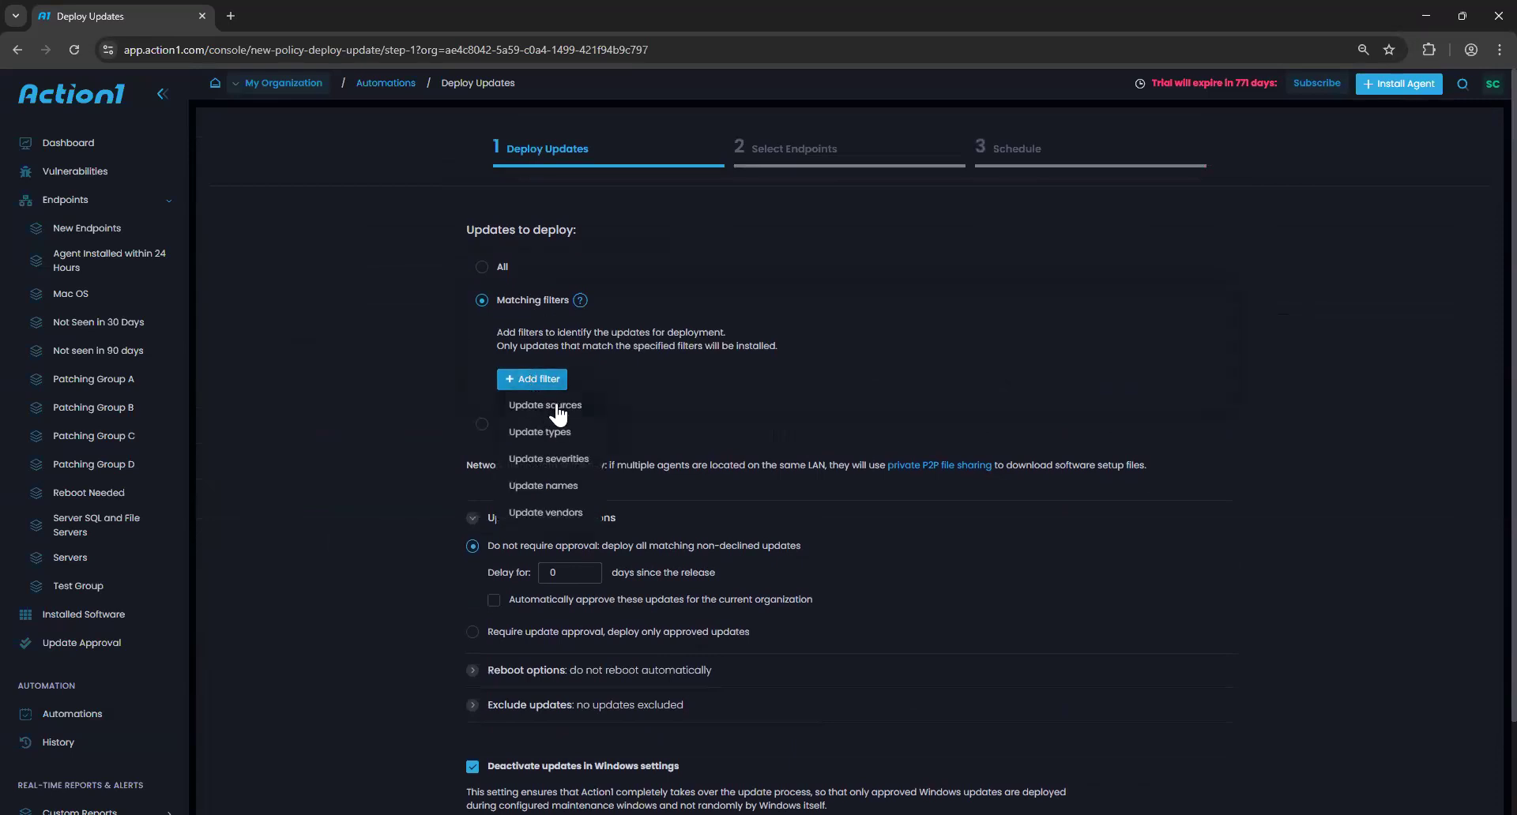
pyautogui.click(557, 405)
pyautogui.click(789, 388)
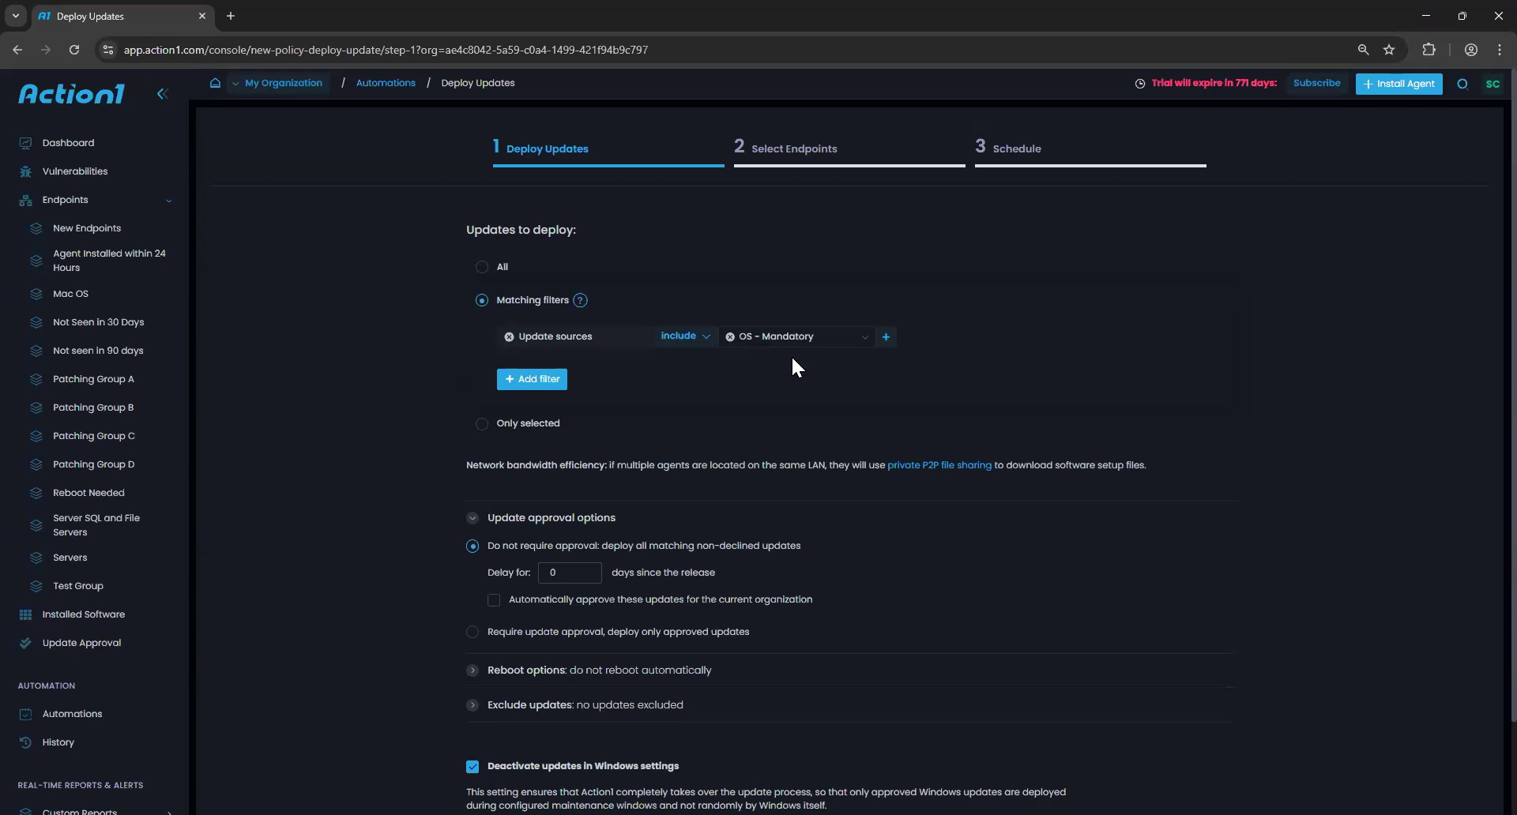
pyautogui.click(552, 381)
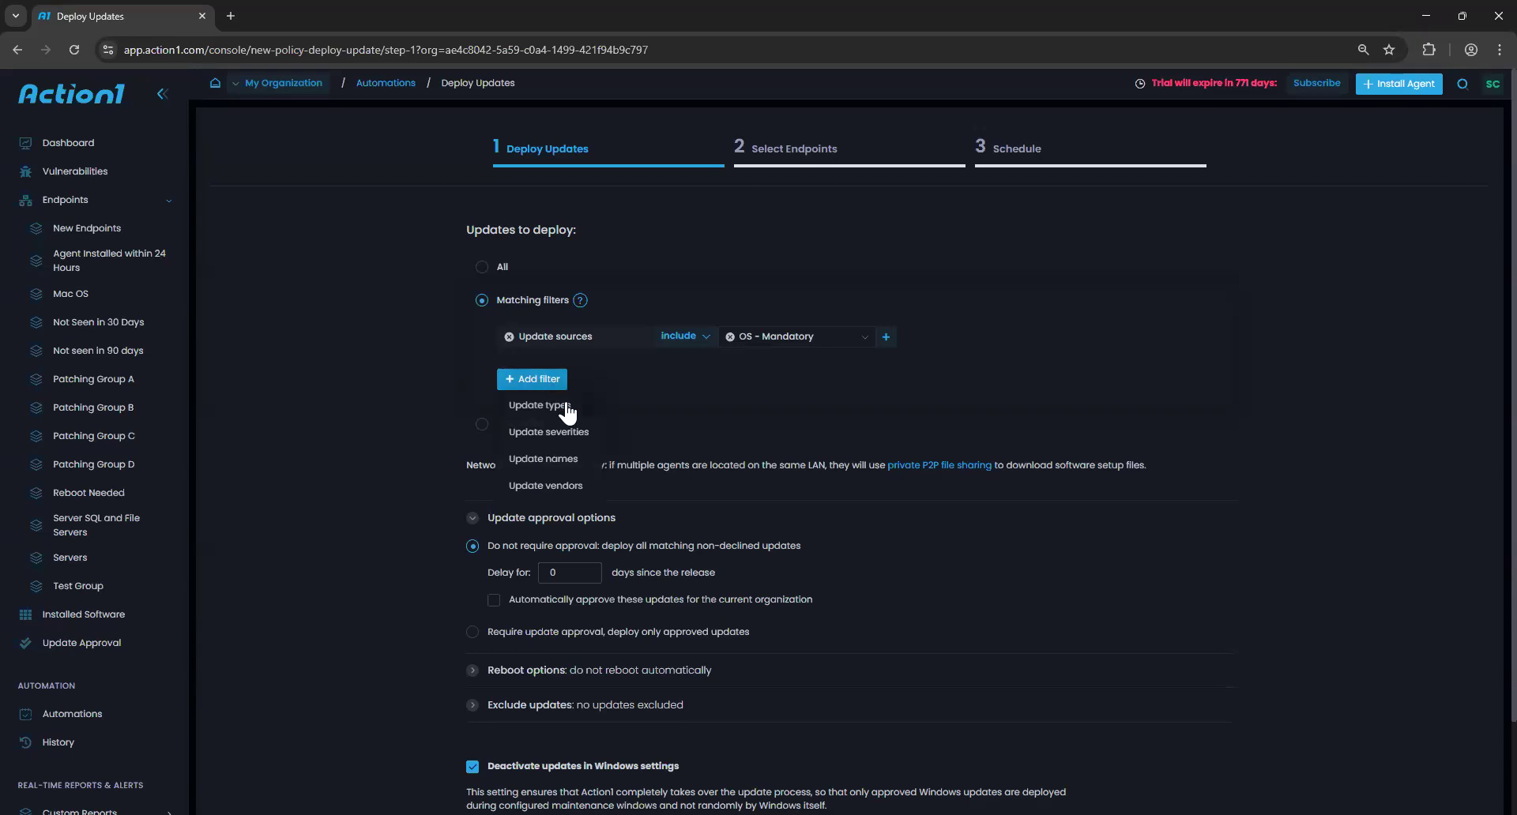
pyautogui.click(553, 405)
pyautogui.click(708, 401)
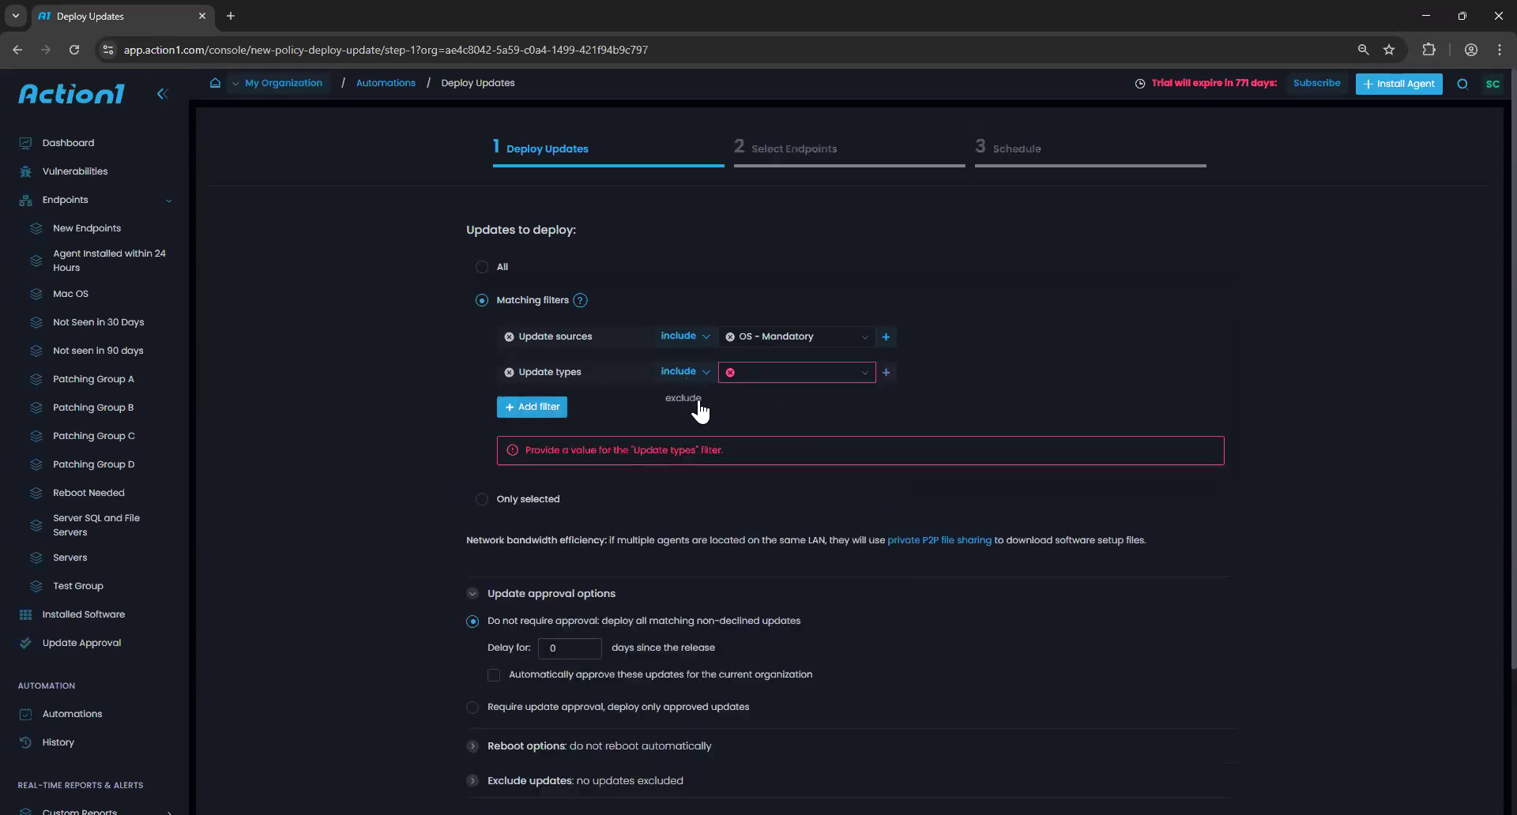
pyautogui.click(771, 373)
pyautogui.click(765, 509)
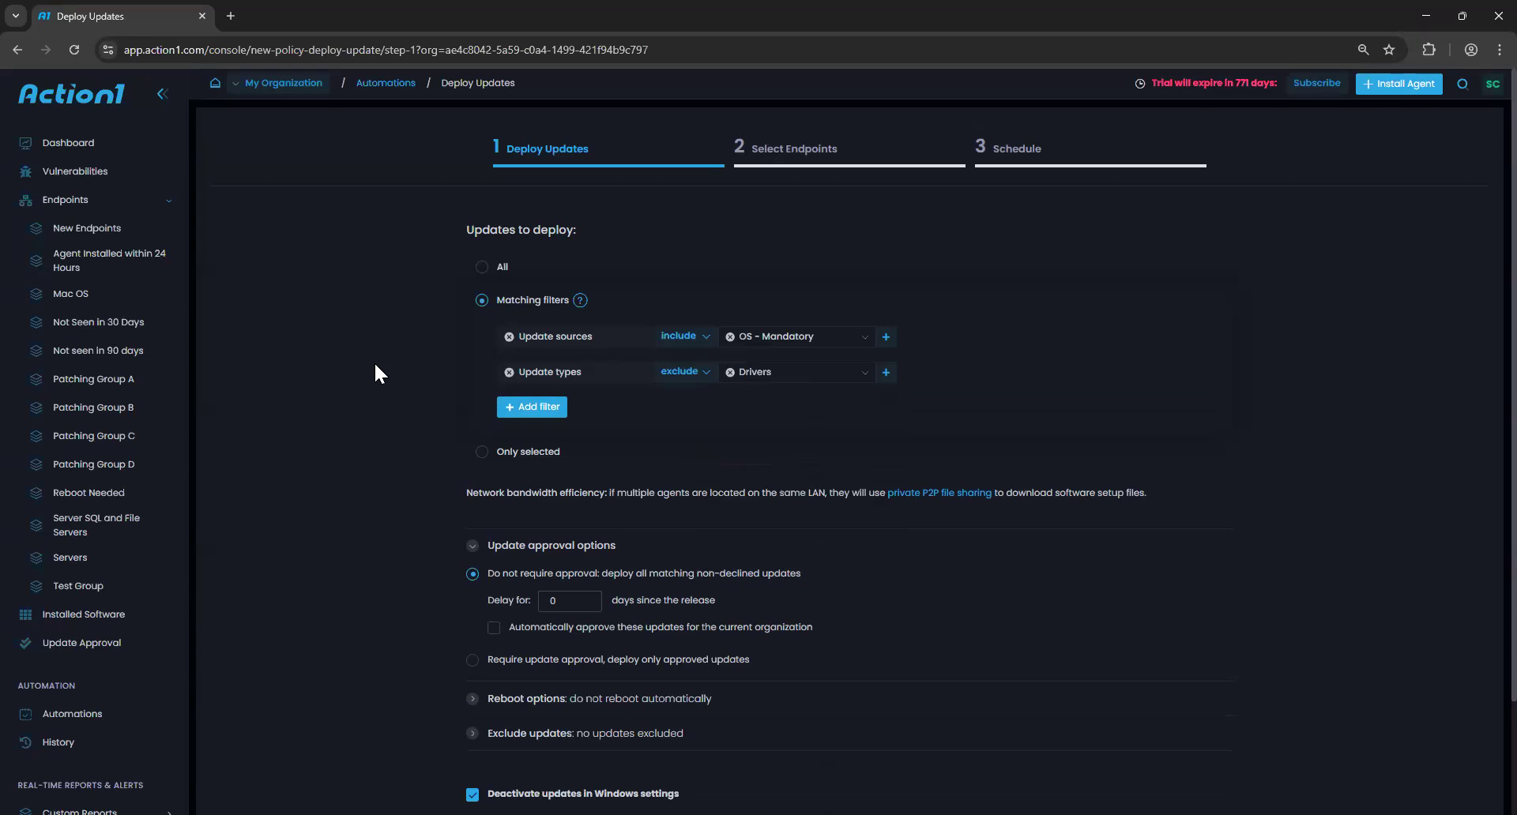
# Replace the existing filters with ones including the Security Updates type and the OS - Mandatory source.
pyautogui.click(509, 337)
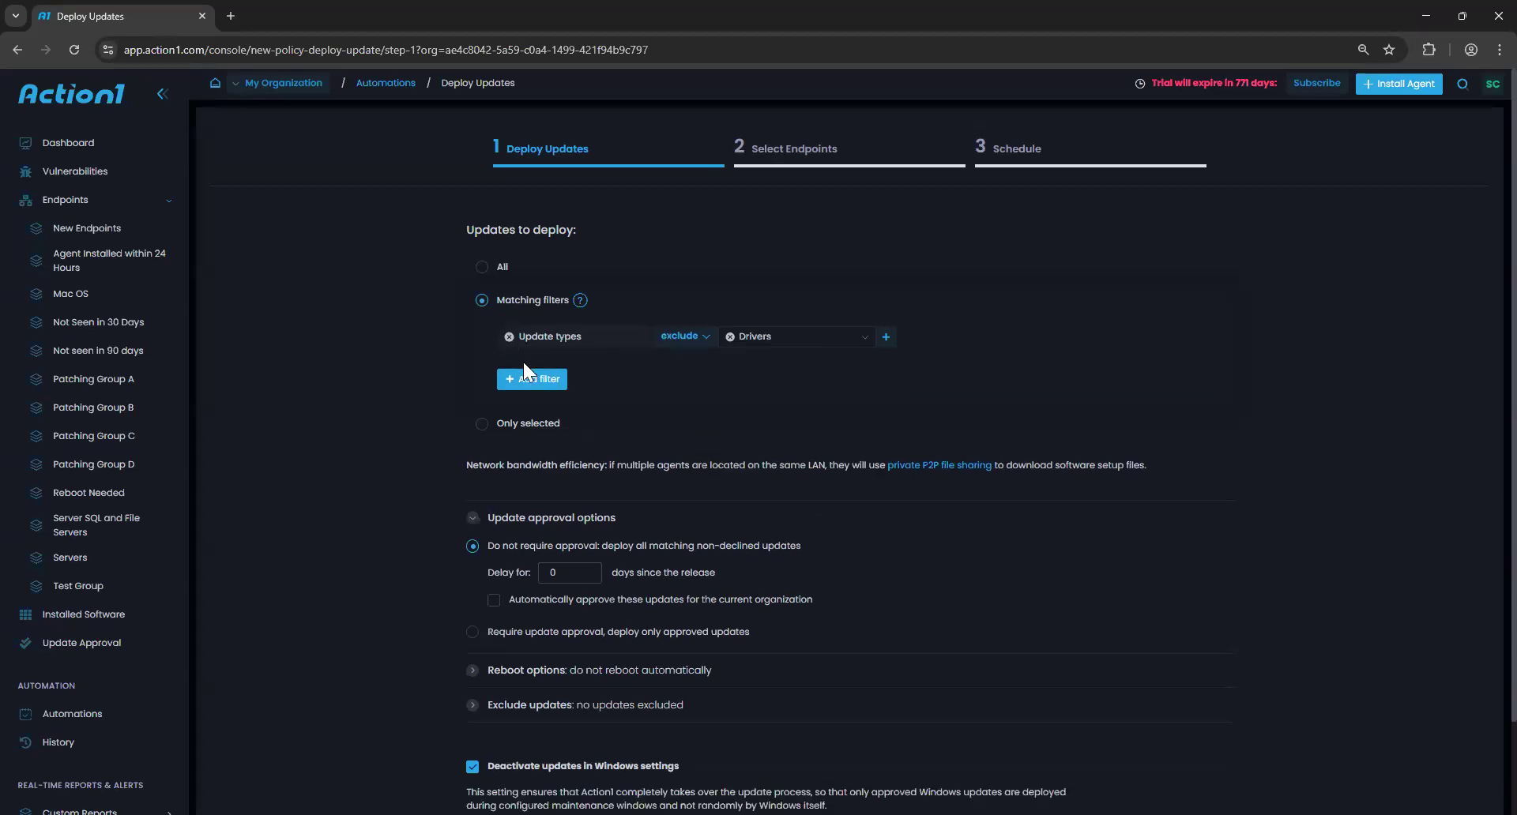
pyautogui.click(509, 336)
pyautogui.click(531, 379)
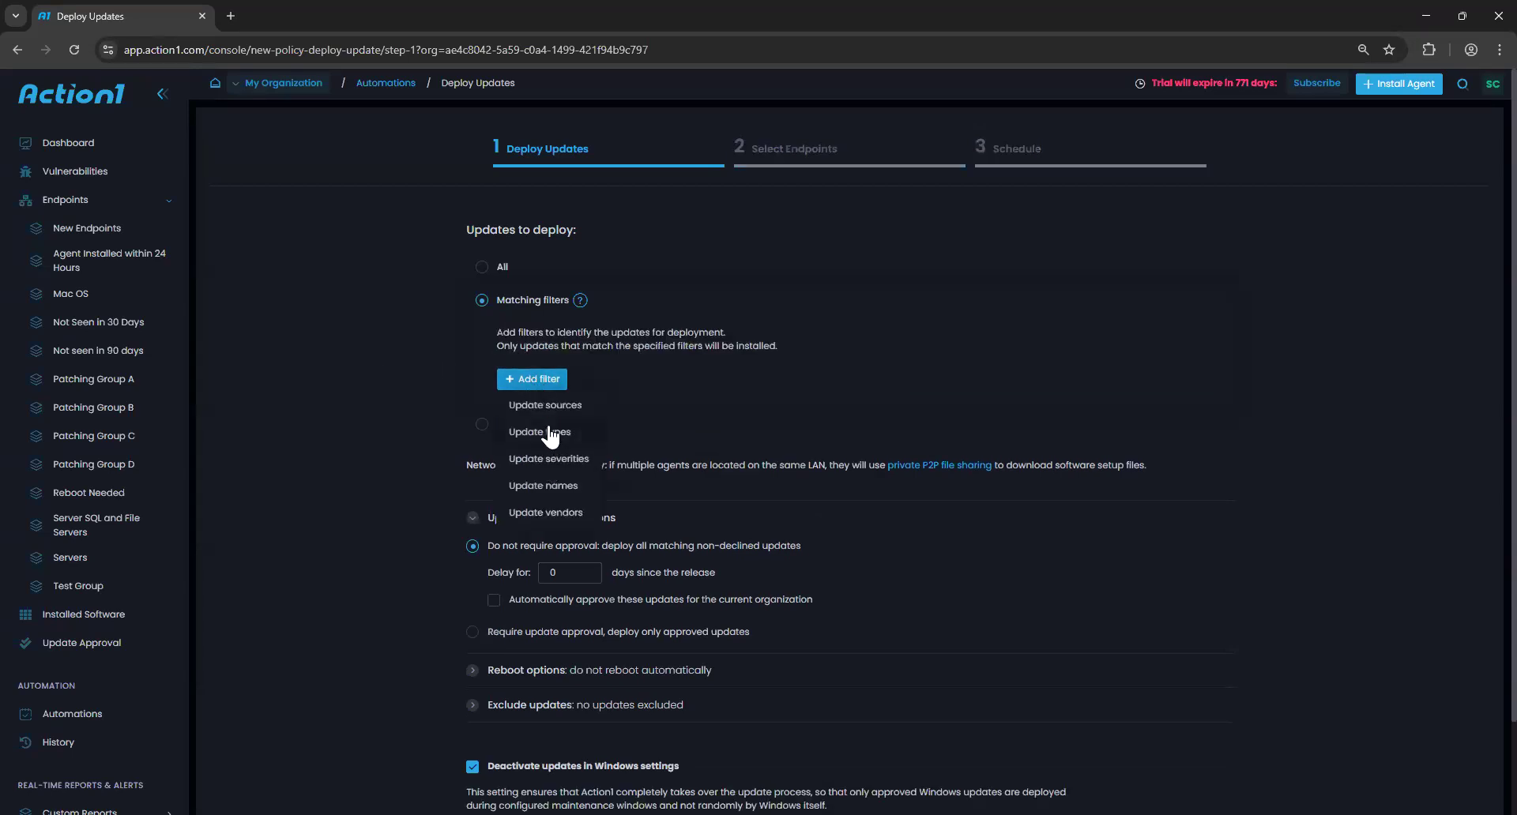
pyautogui.click(549, 432)
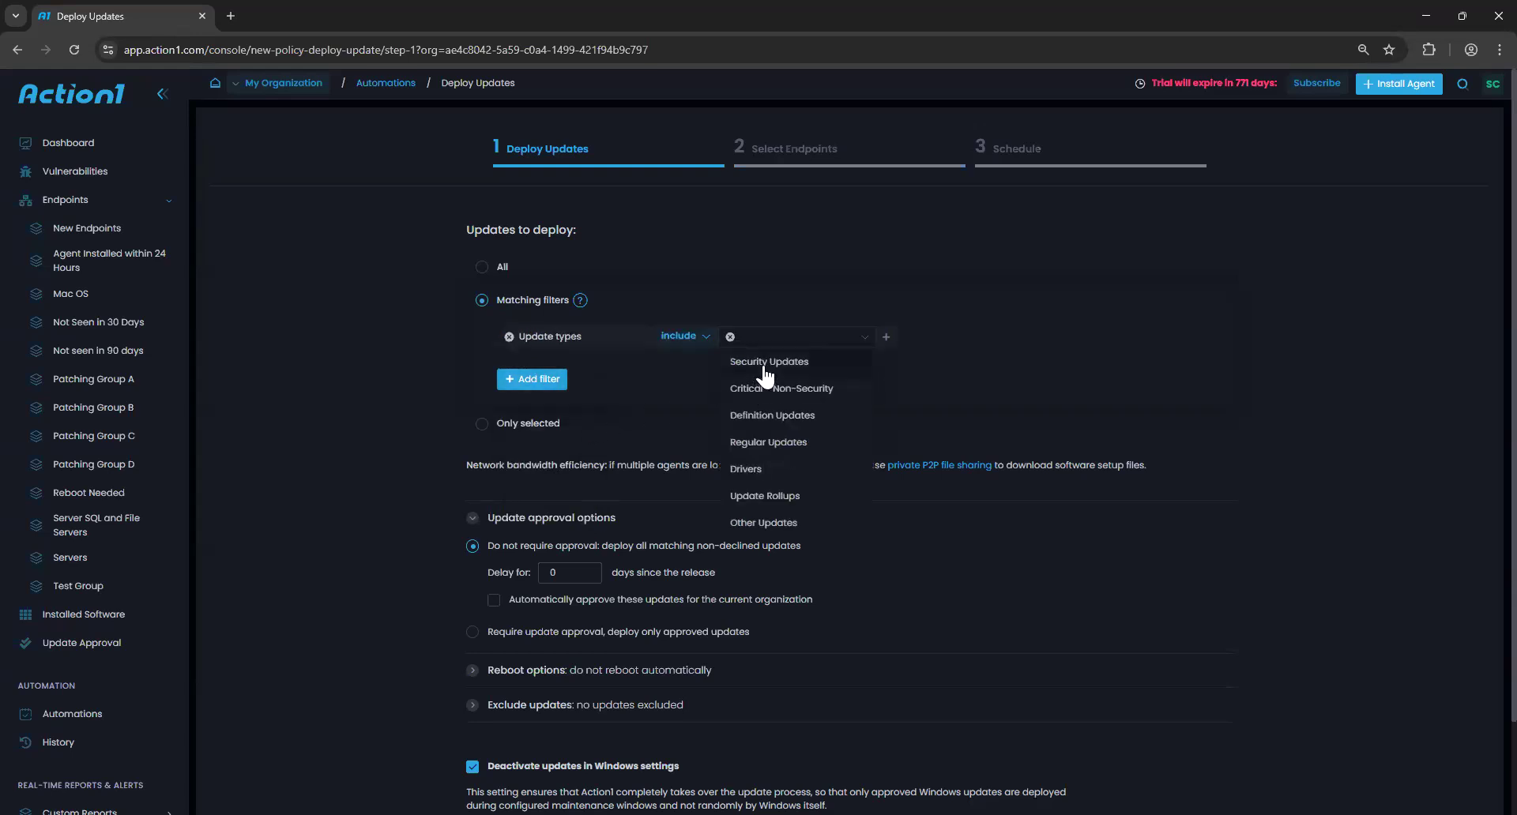
pyautogui.click(807, 361)
pyautogui.click(547, 382)
pyautogui.click(661, 405)
pyautogui.click(772, 425)
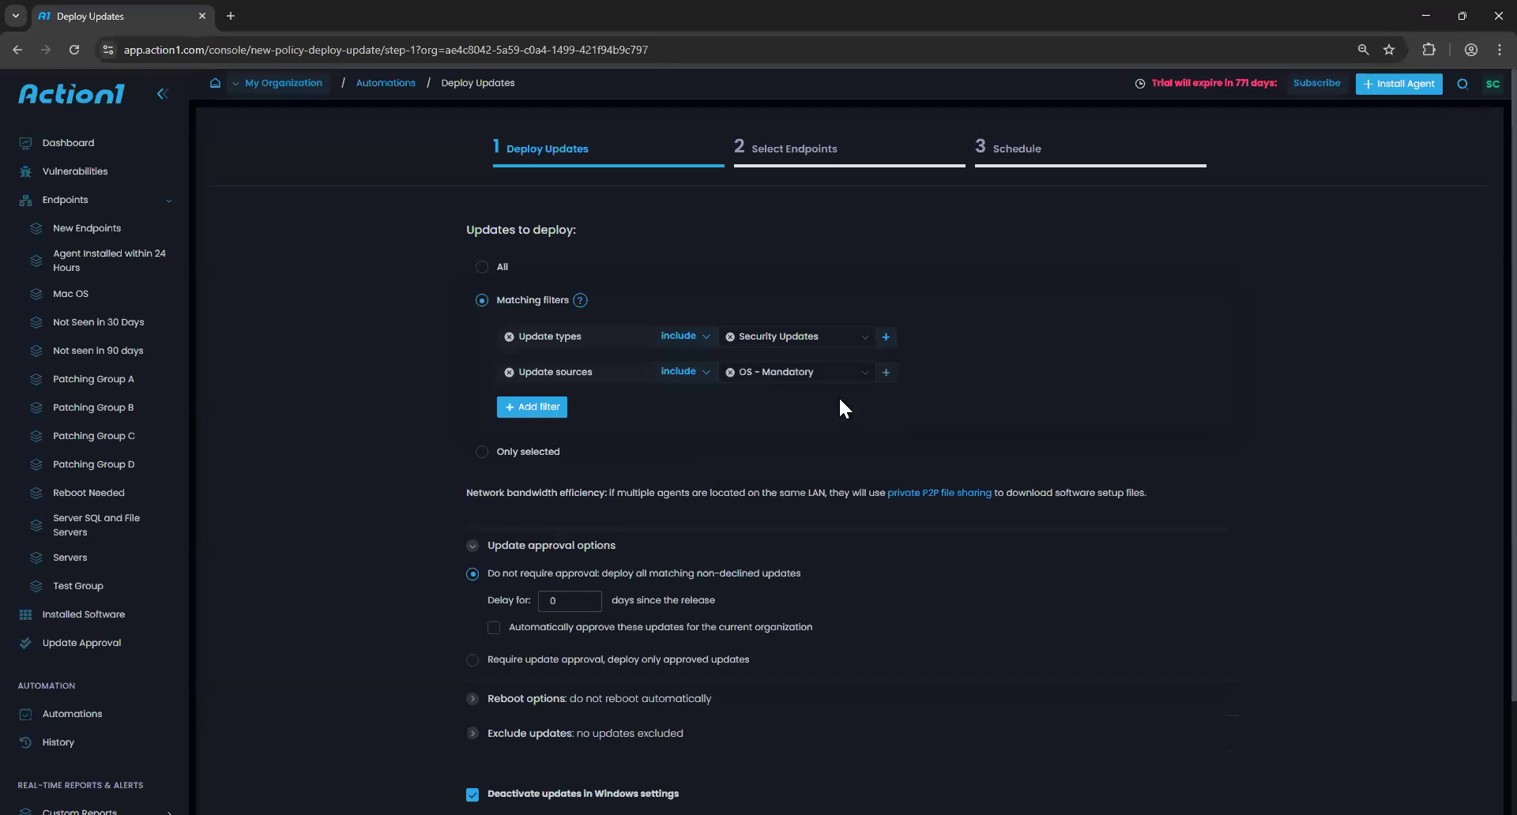
# Add Regular Updates and Definition Updates to the included update types.
pyautogui.click(886, 337)
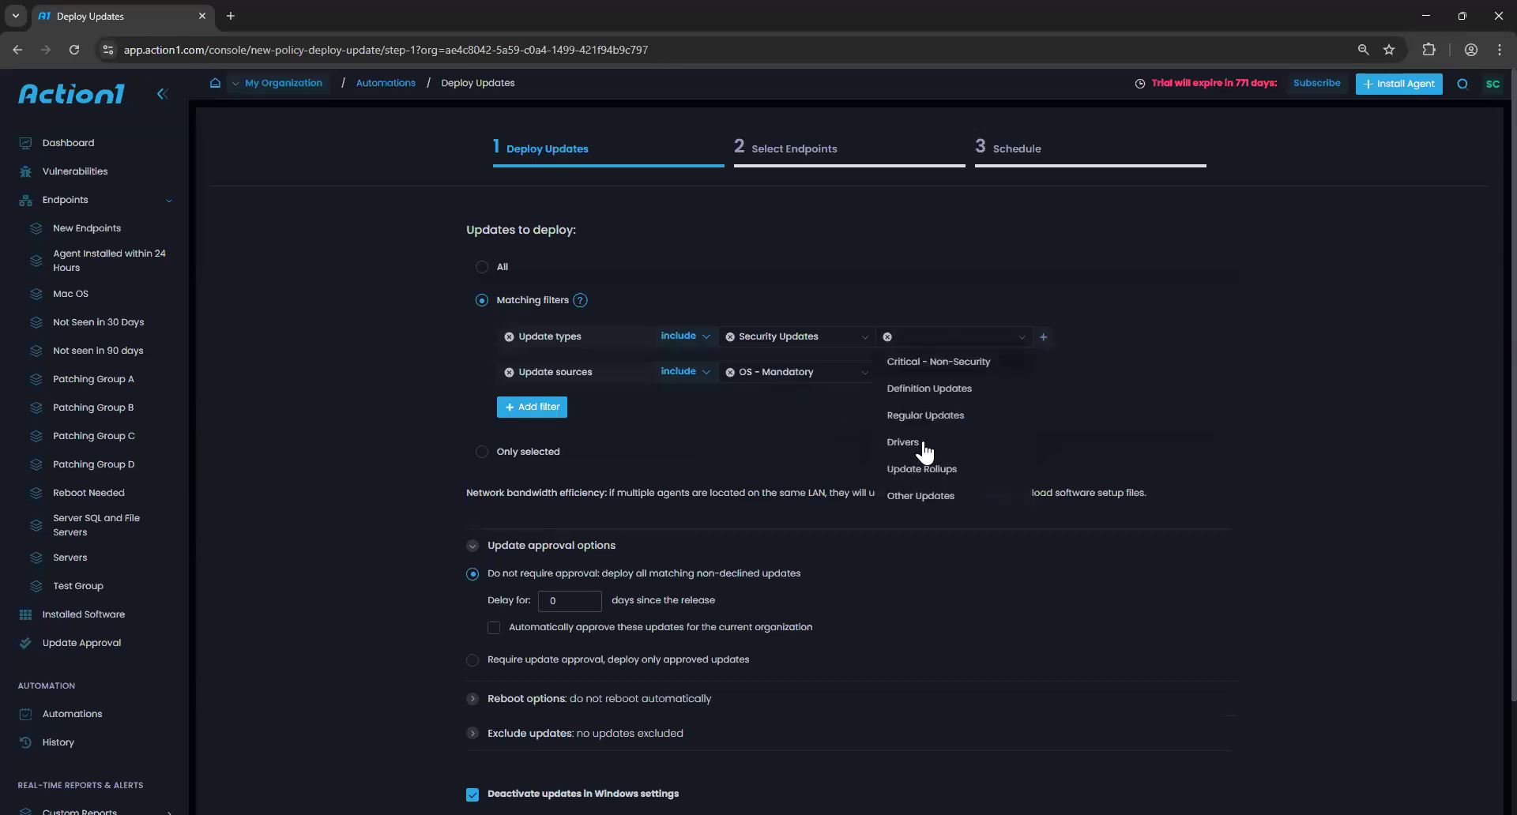
pyautogui.click(954, 412)
pyautogui.click(1042, 337)
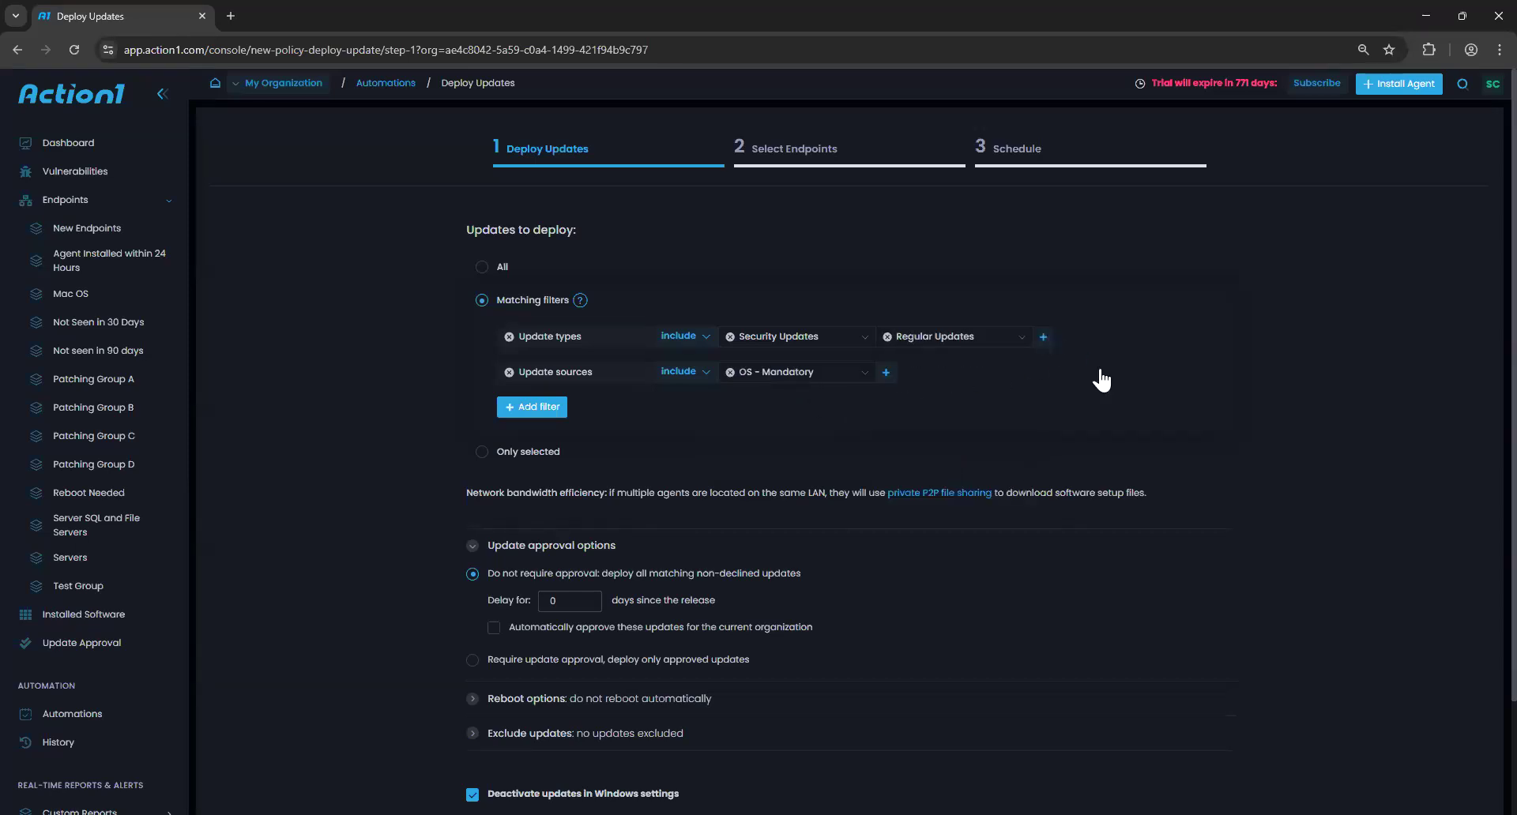
pyautogui.click(1090, 389)
pyautogui.click(1199, 336)
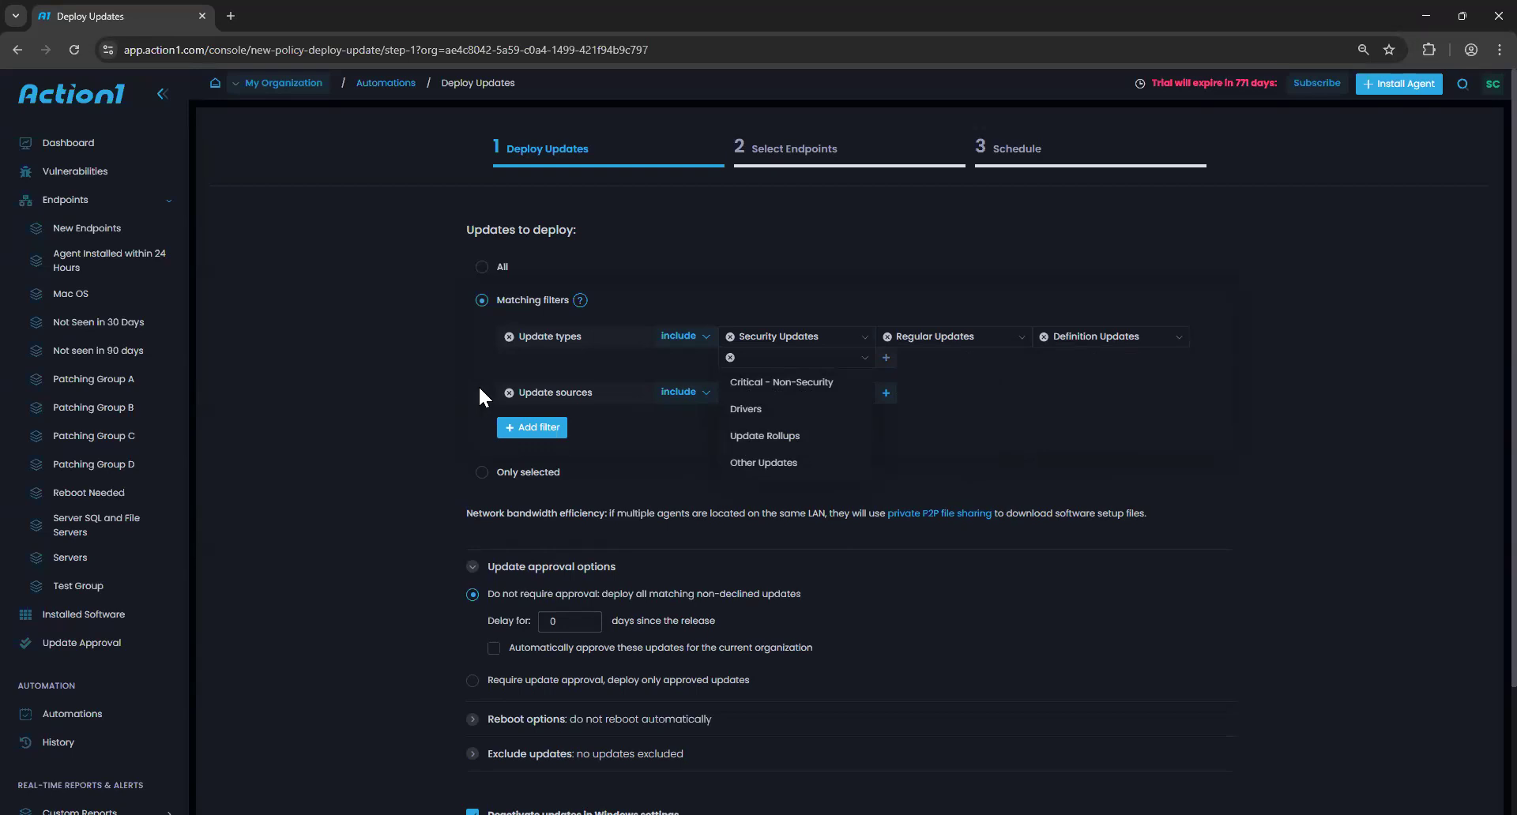
# Replace both filters with a single update sources filter that includes OS - Mandatory.
pyautogui.click(509, 336)
pyautogui.click(509, 337)
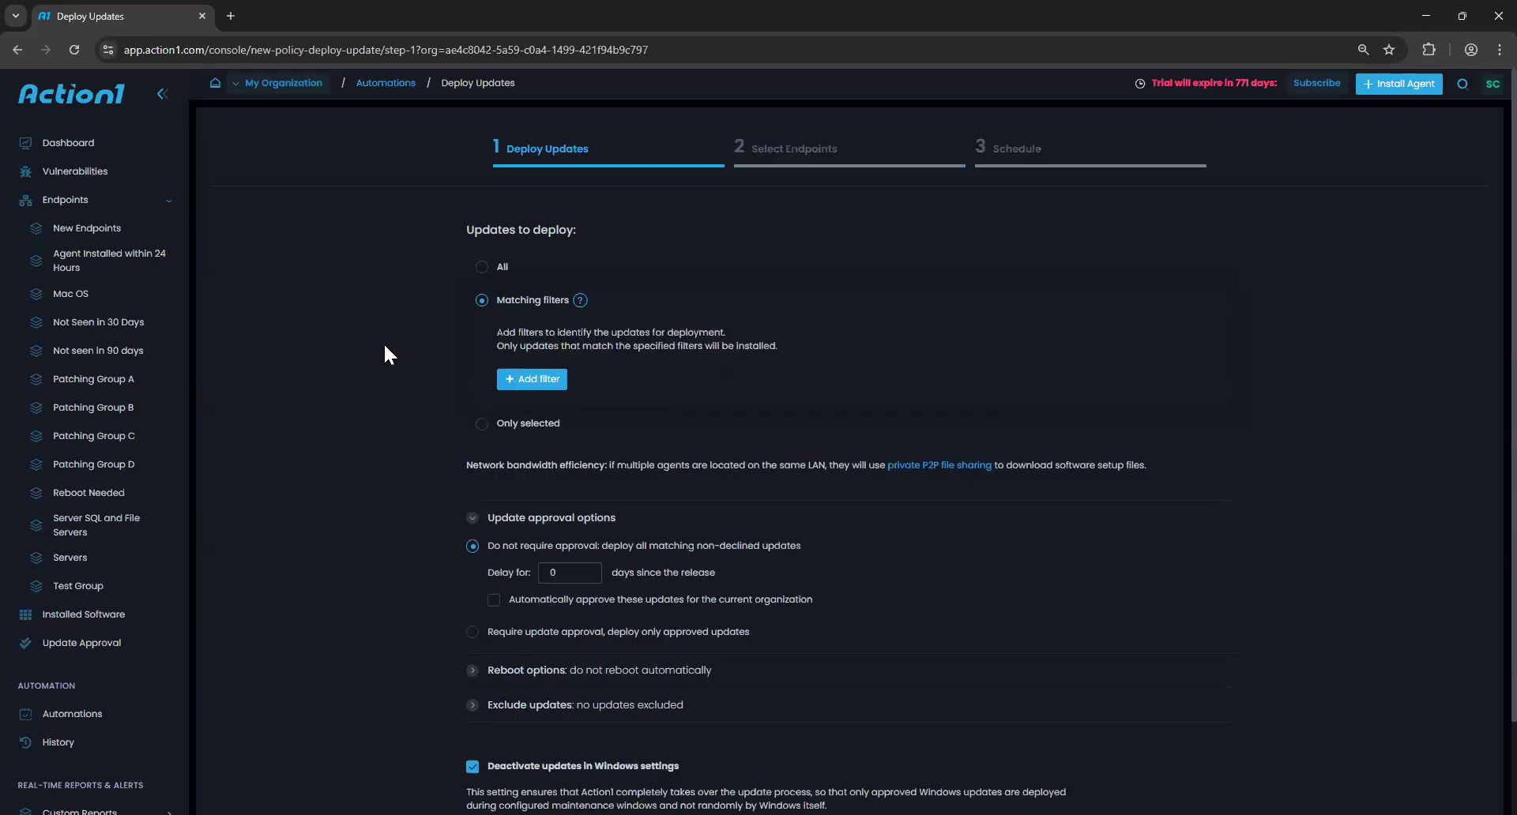
pyautogui.click(527, 380)
pyautogui.click(532, 411)
pyautogui.click(762, 399)
pyautogui.click(381, 472)
pyautogui.scroll(-2, 381, 472)
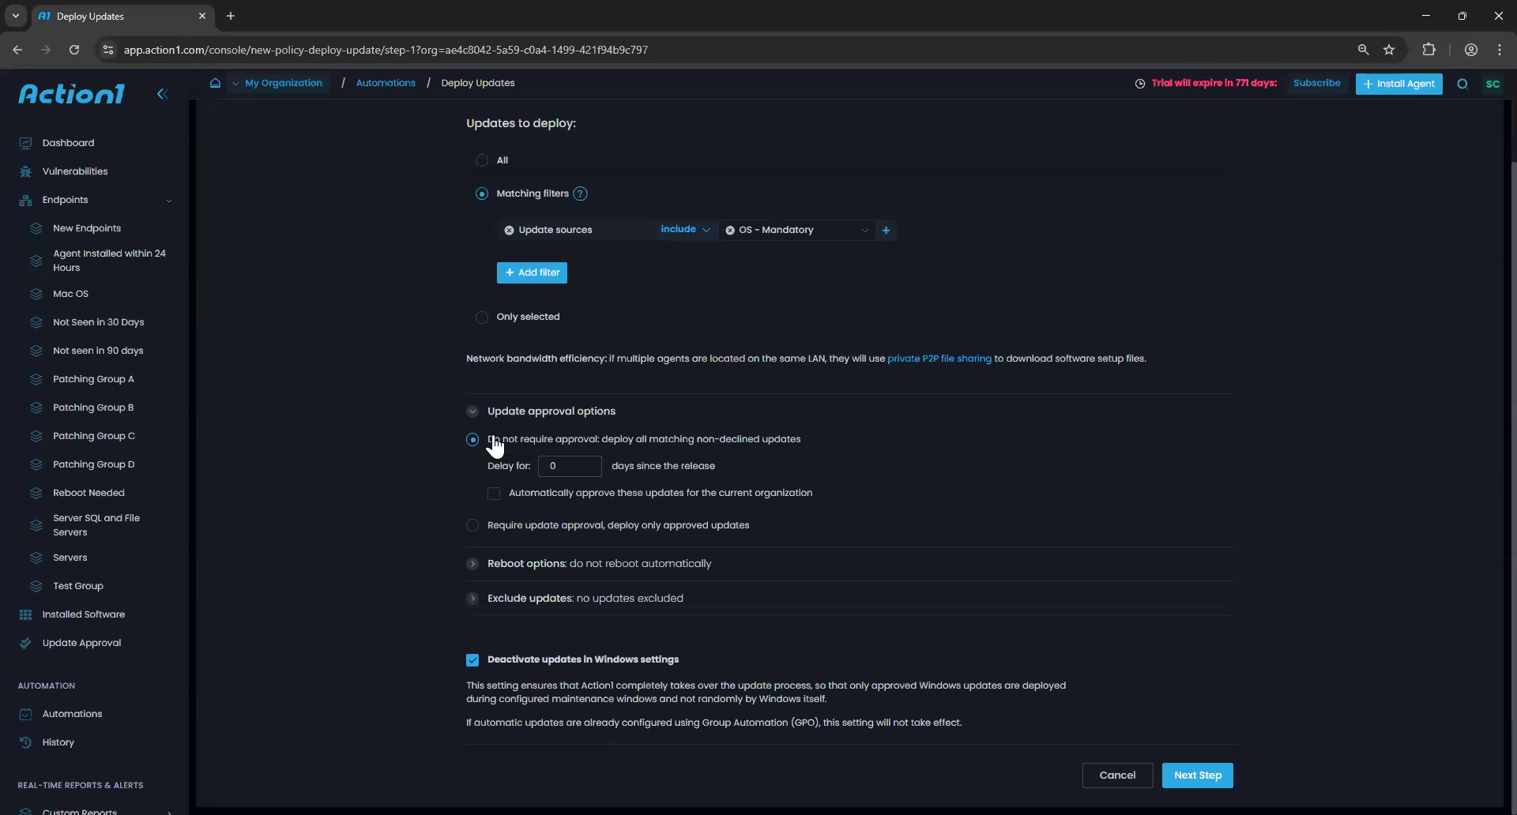
# Set the delay for deploying non-declined updates without approval to 3 days since the release.
pyautogui.moveTo(489, 440); pyautogui.dragTo(803, 444)
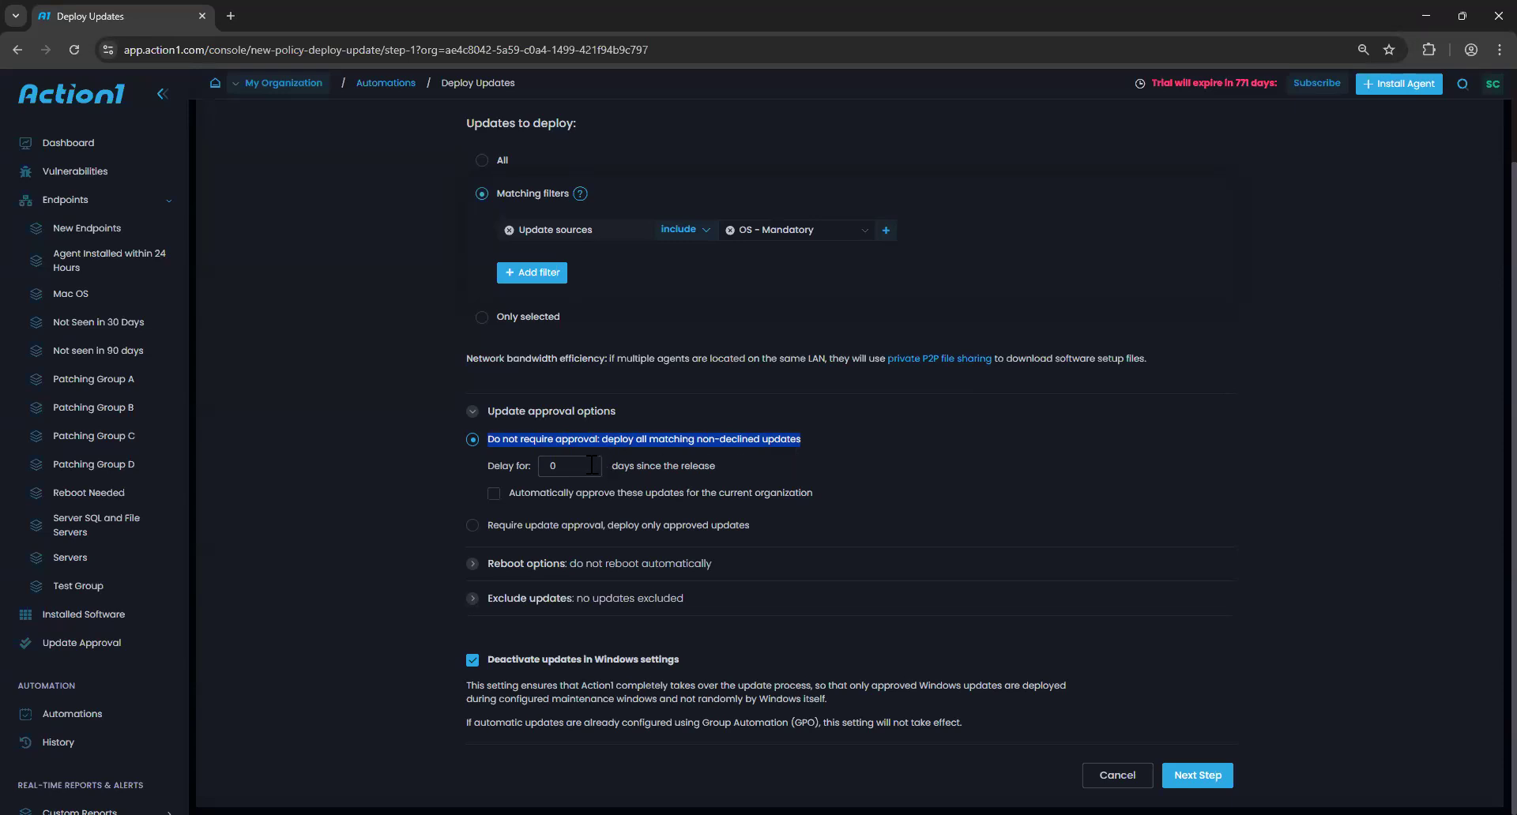
pyautogui.moveTo(594, 466); pyautogui.dragTo(523, 466)
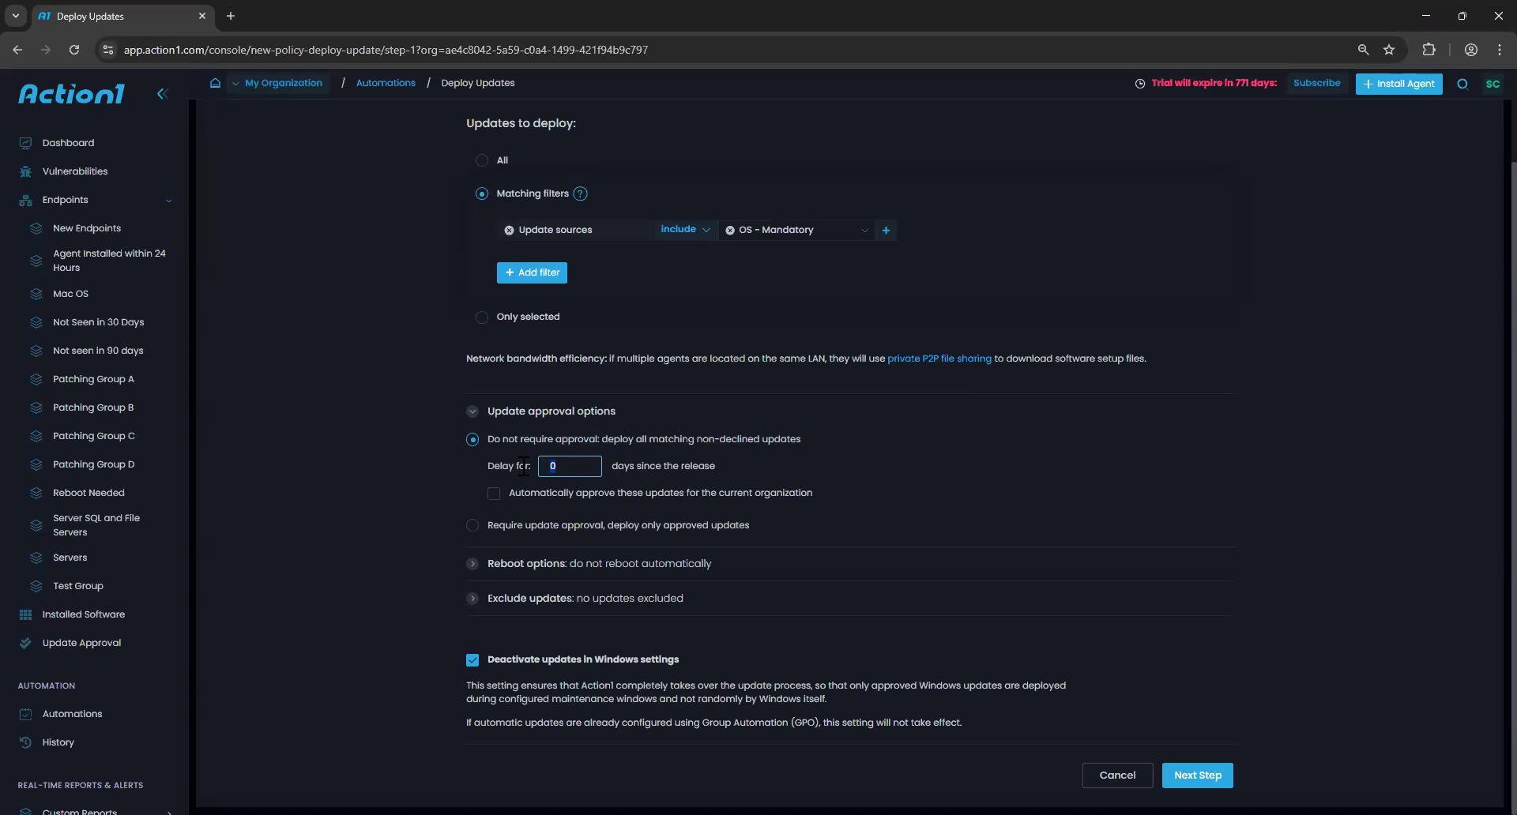
pyautogui.write('3')
# Change the update approval option to require approval and deploy only approved updates.
pyautogui.click(495, 528)
pyautogui.moveTo(489, 527); pyautogui.dragTo(755, 524)
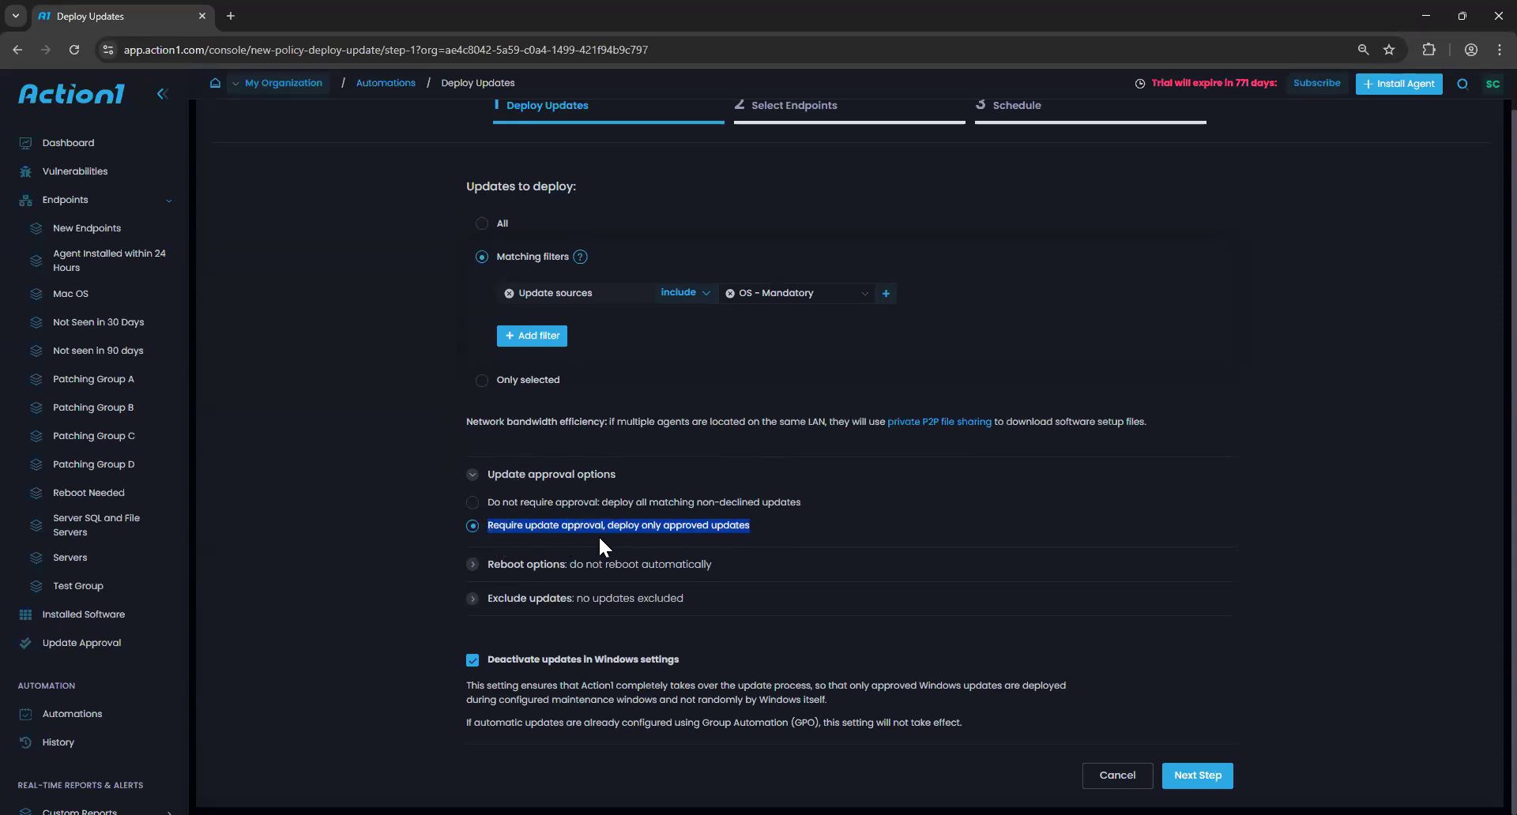
pyautogui.click(585, 506)
pyautogui.moveTo(493, 503); pyautogui.dragTo(747, 505)
pyautogui.click(571, 586)
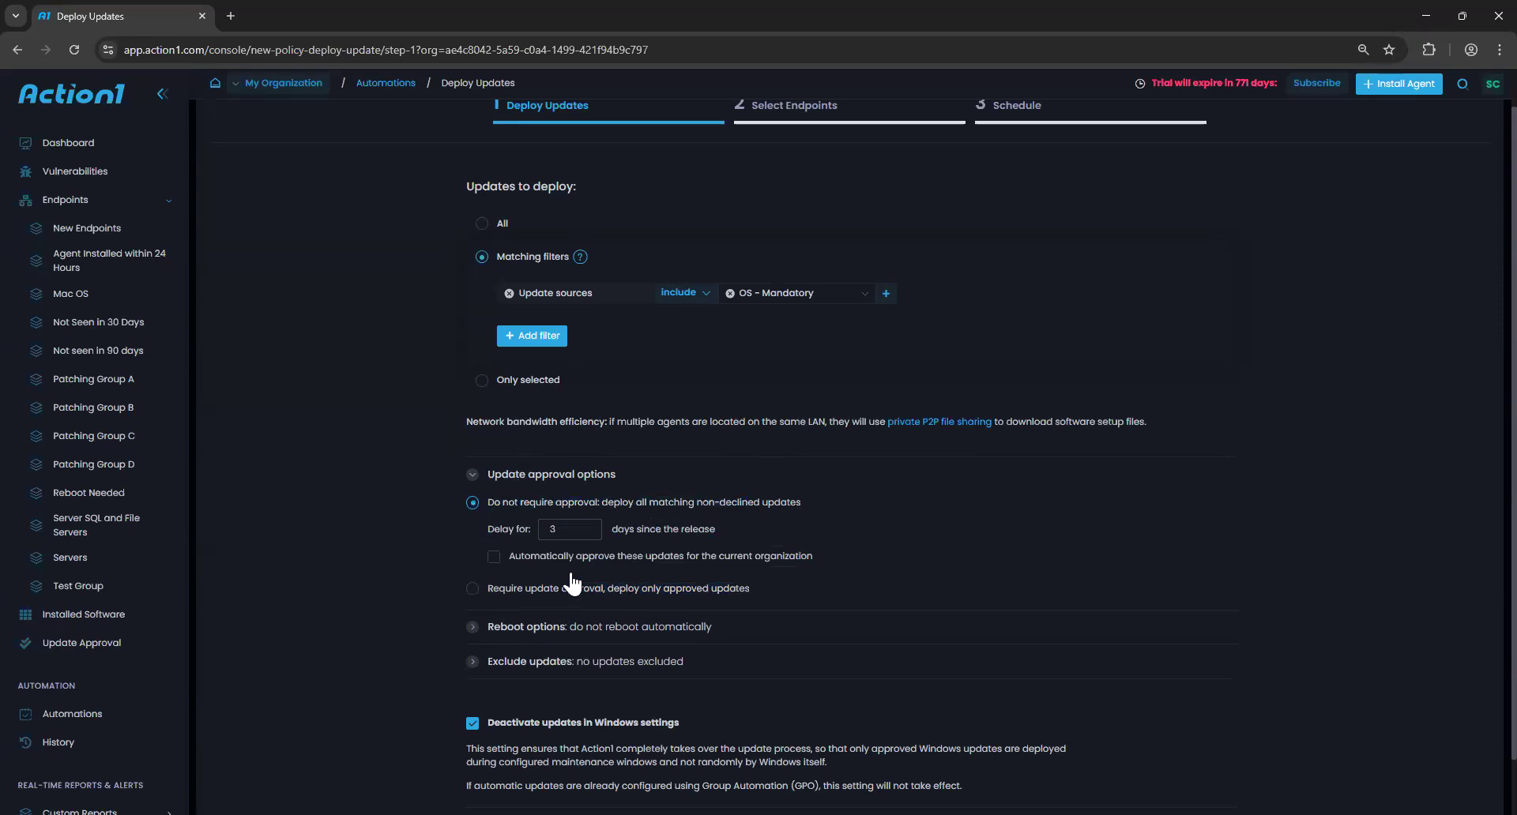
# Open the update approval list and select two of the listed updates.
pyautogui.click(107, 650)
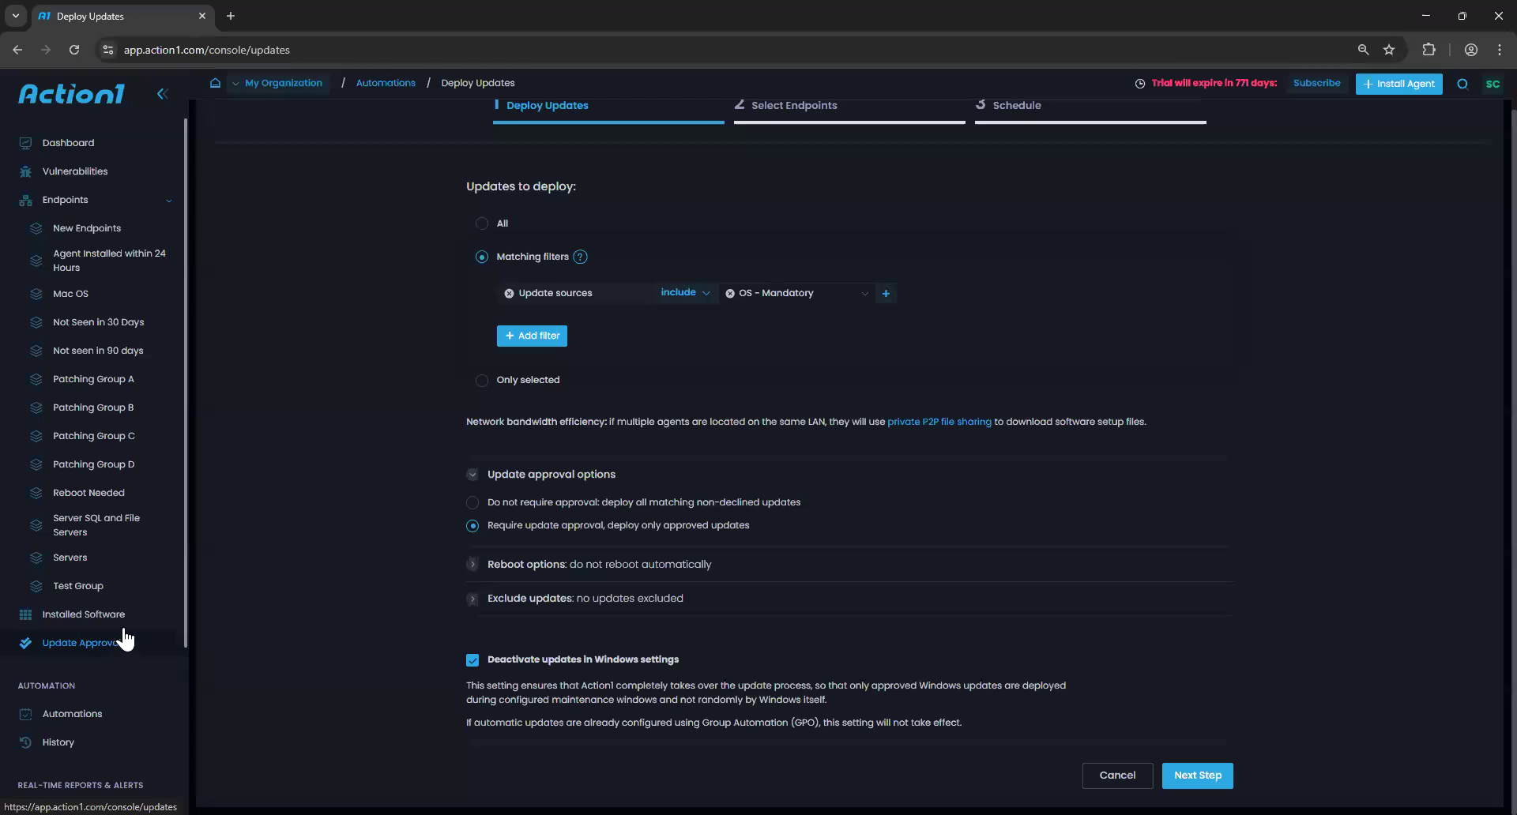
pyautogui.click(216, 341)
pyautogui.click(216, 384)
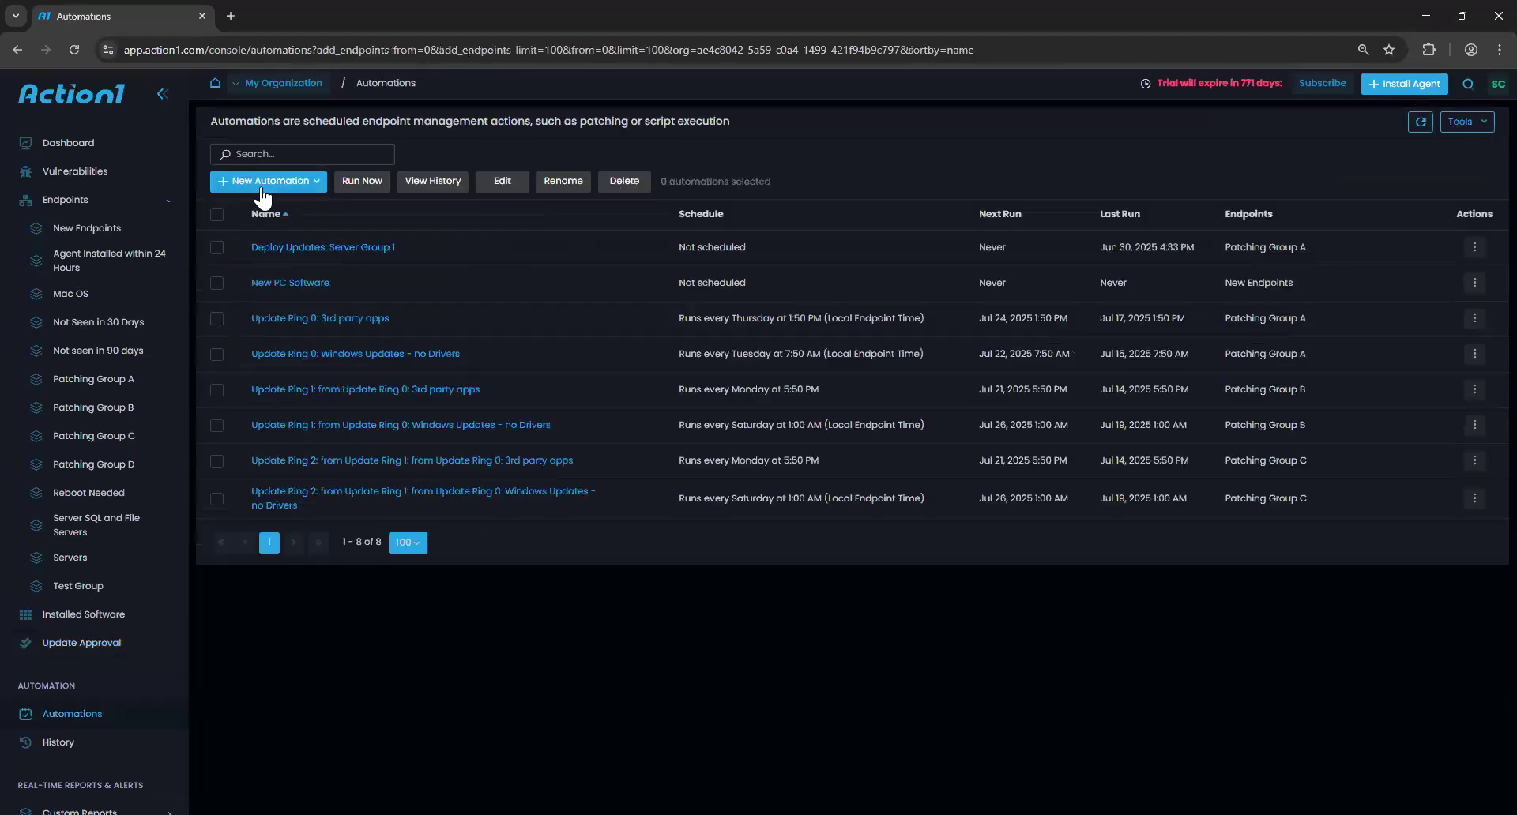
# Start a new Deploy Updates automation and make it reboot automatically if required, showing logged-on users a message to save their work.
pyautogui.click(265, 181)
pyautogui.click(267, 233)
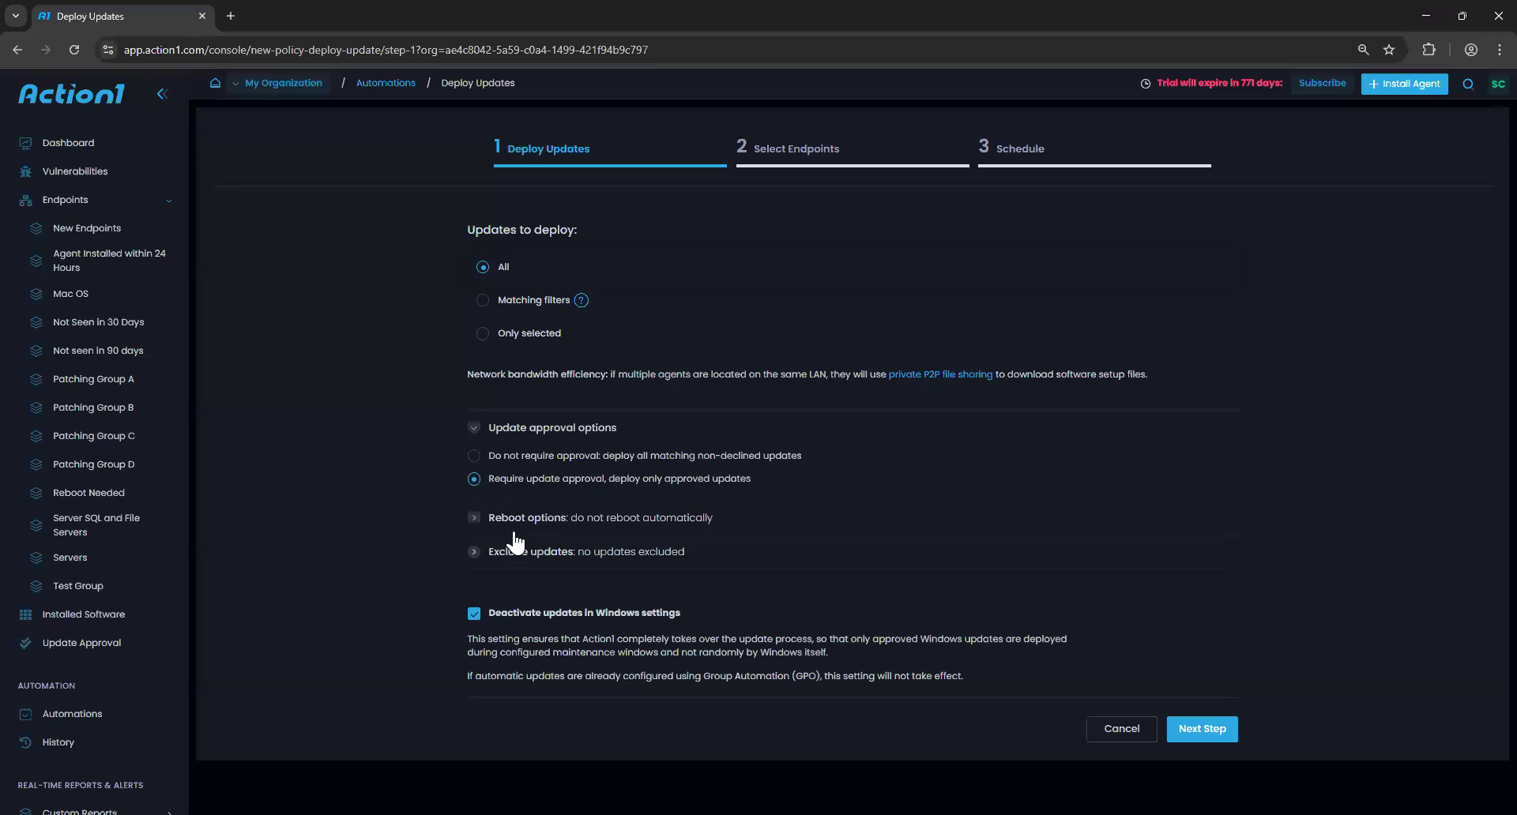
pyautogui.click(501, 570)
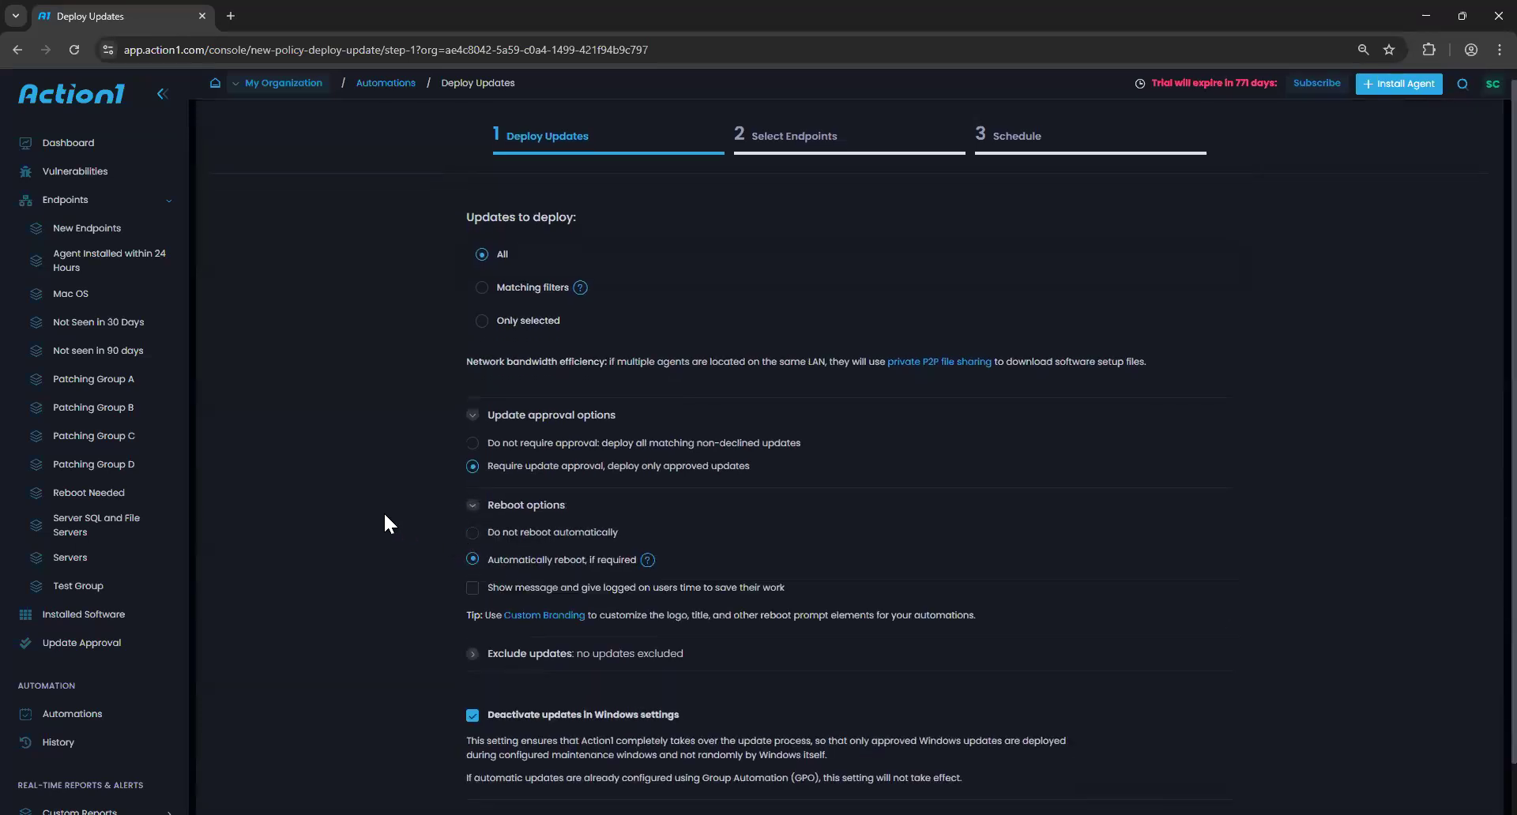
pyautogui.scroll(-1, 500, 538)
pyautogui.click(504, 538)
pyautogui.moveTo(477, 563); pyautogui.dragTo(1149, 574)
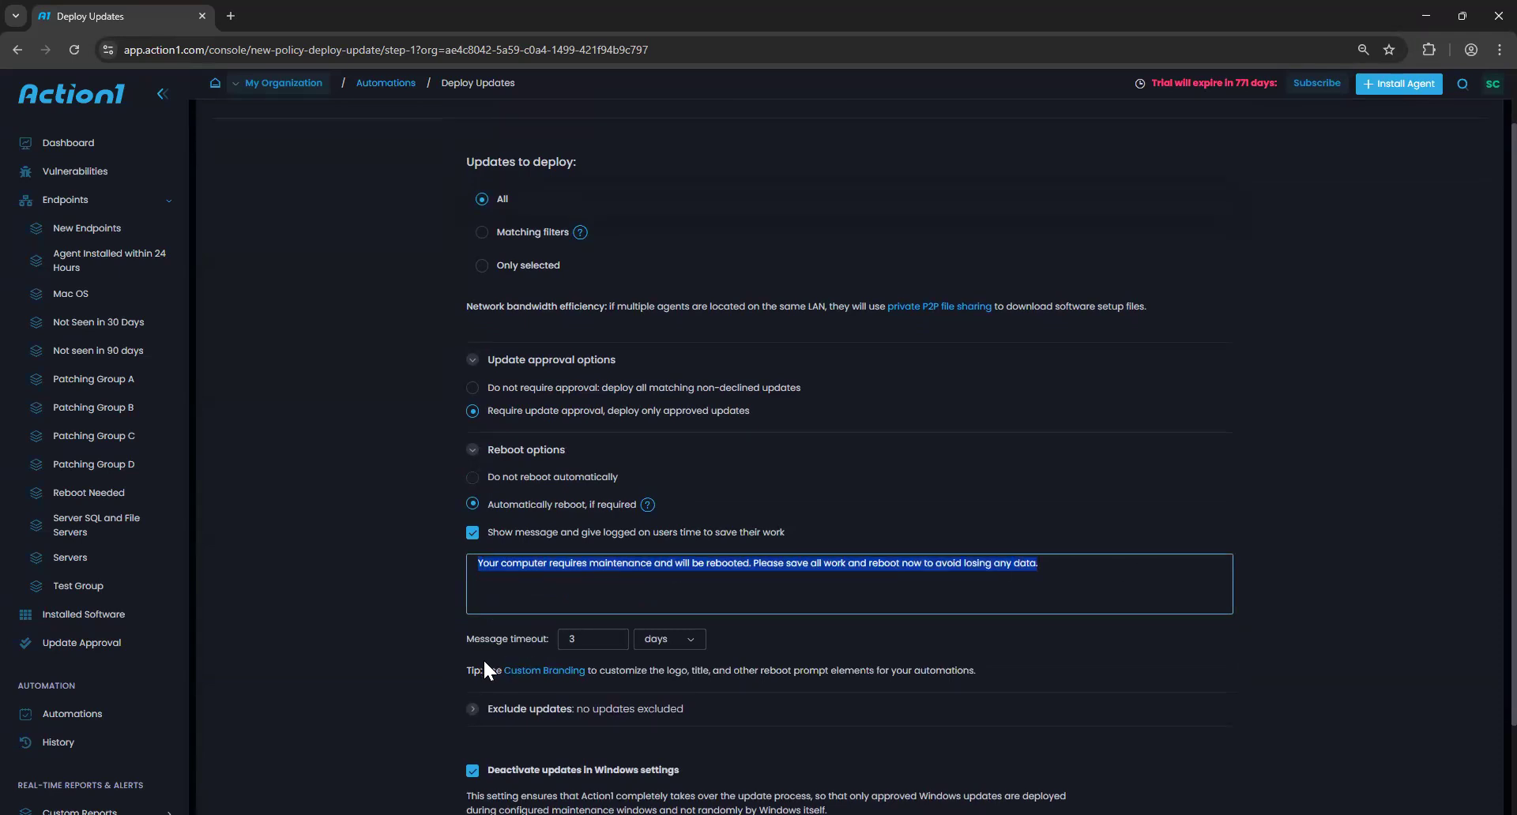
pyautogui.moveTo(460, 669); pyautogui.dragTo(821, 673)
pyautogui.click(822, 673)
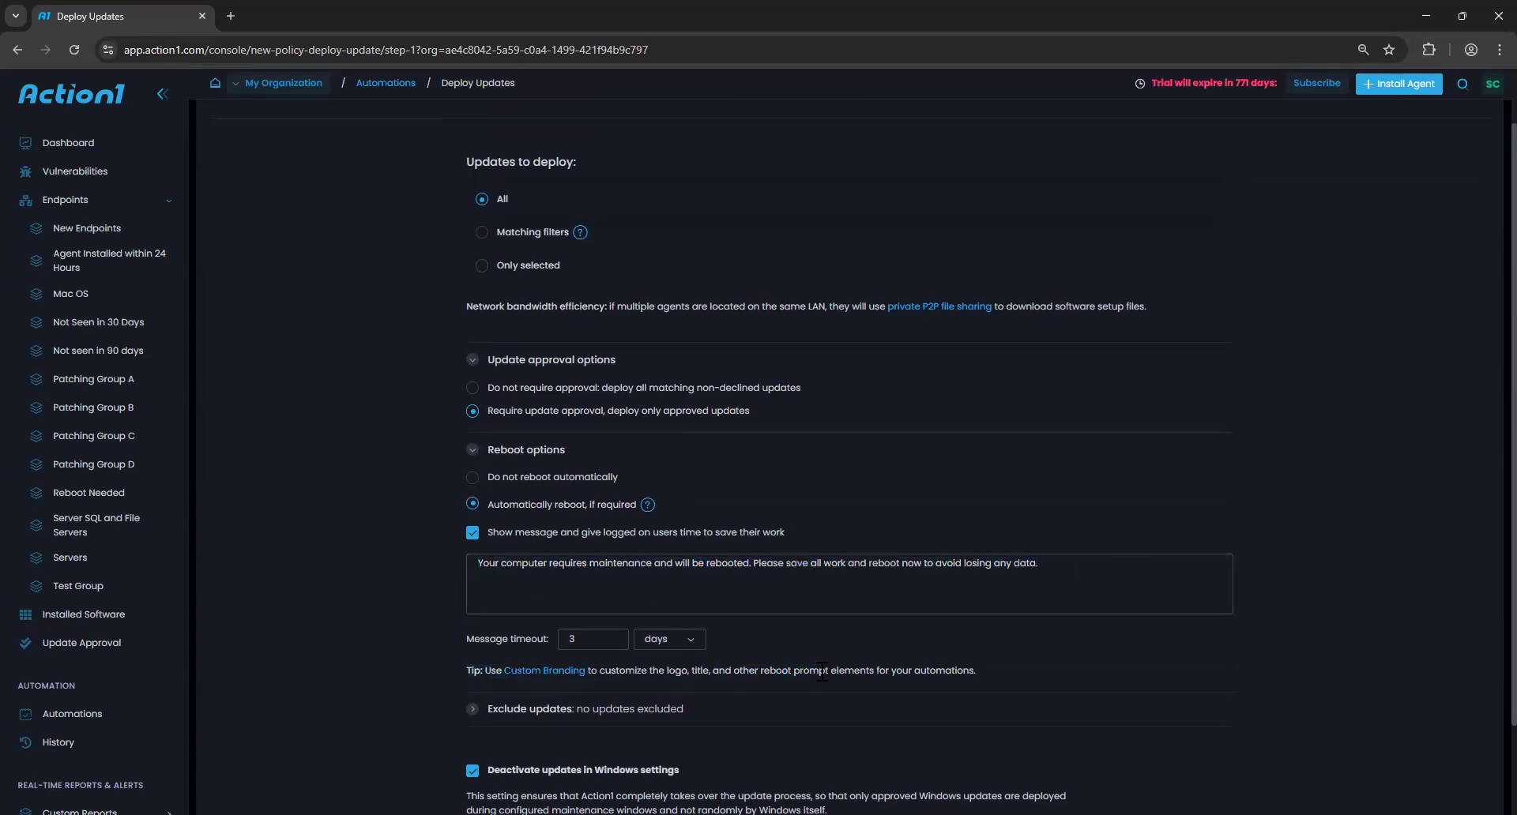
# Exclude 1Password (8.11.0) and the 2022-08 Security Update for Windows 11 22H2 (KB5012170) from the automation.
pyautogui.scroll(-2, 624, 624)
pyautogui.click(551, 605)
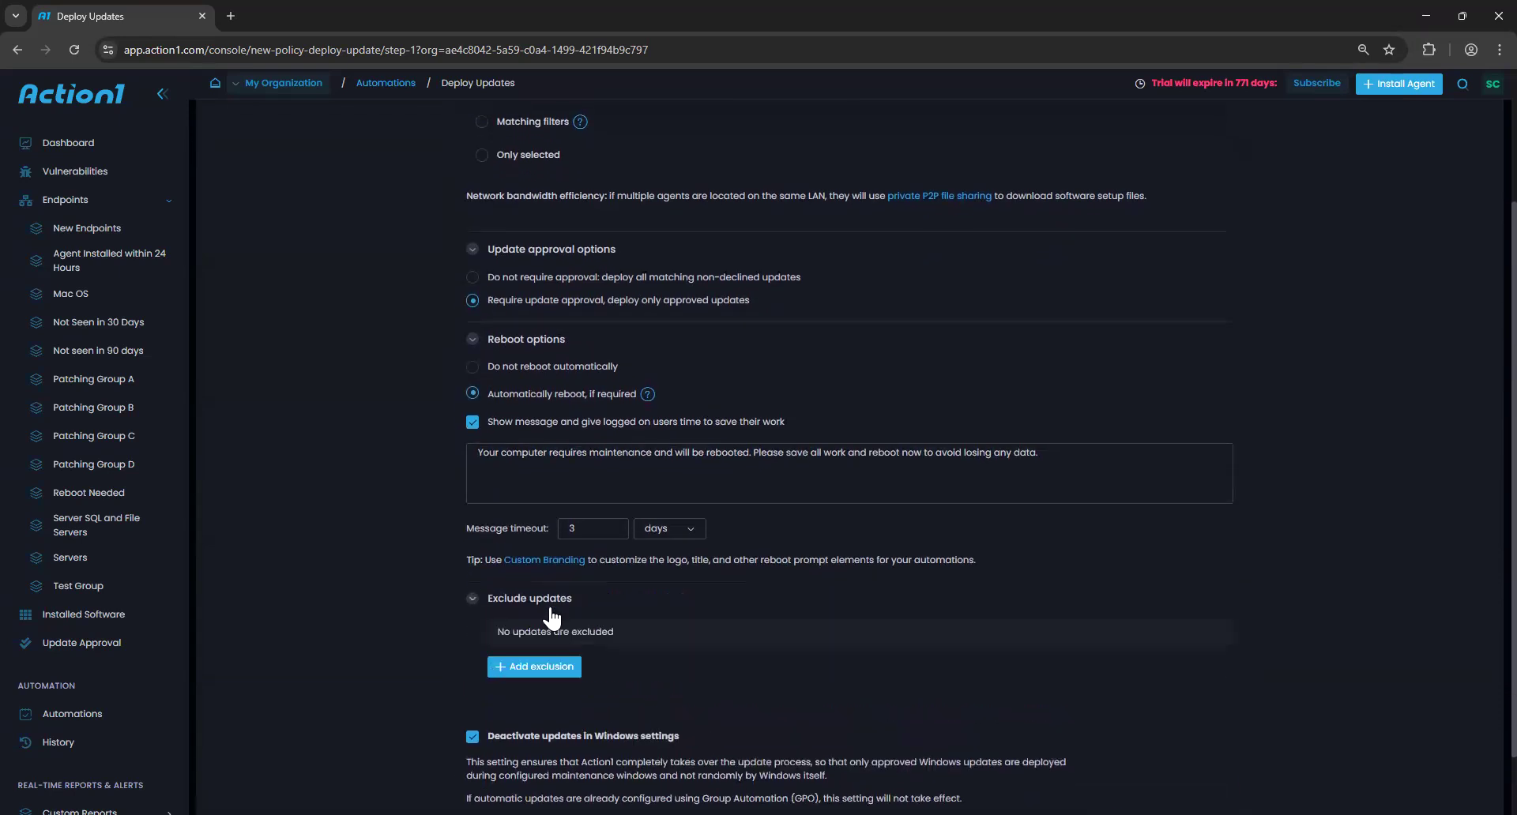
pyautogui.click(549, 668)
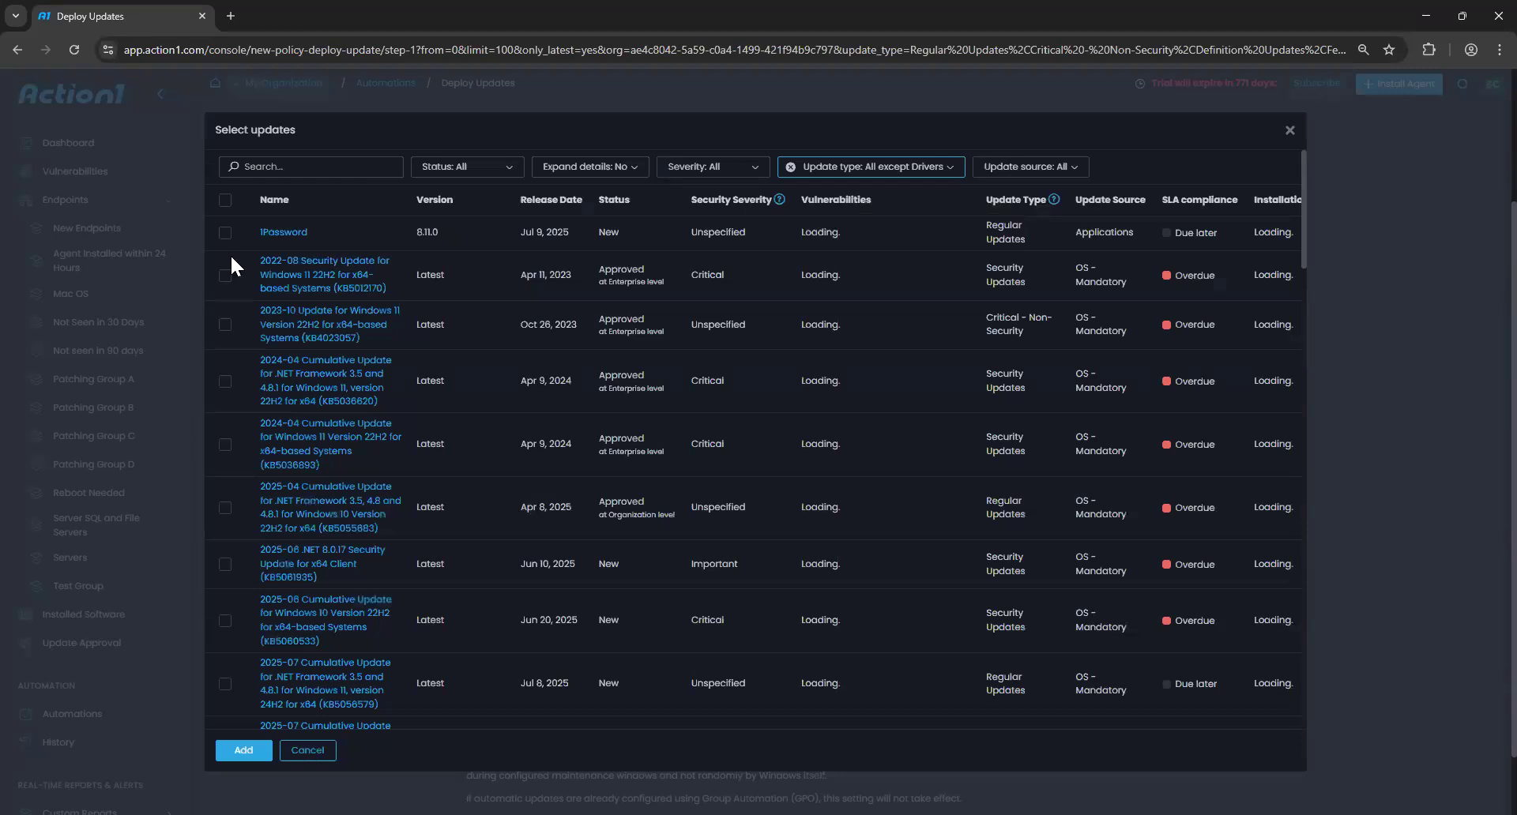
pyautogui.click(227, 278)
pyautogui.click(261, 746)
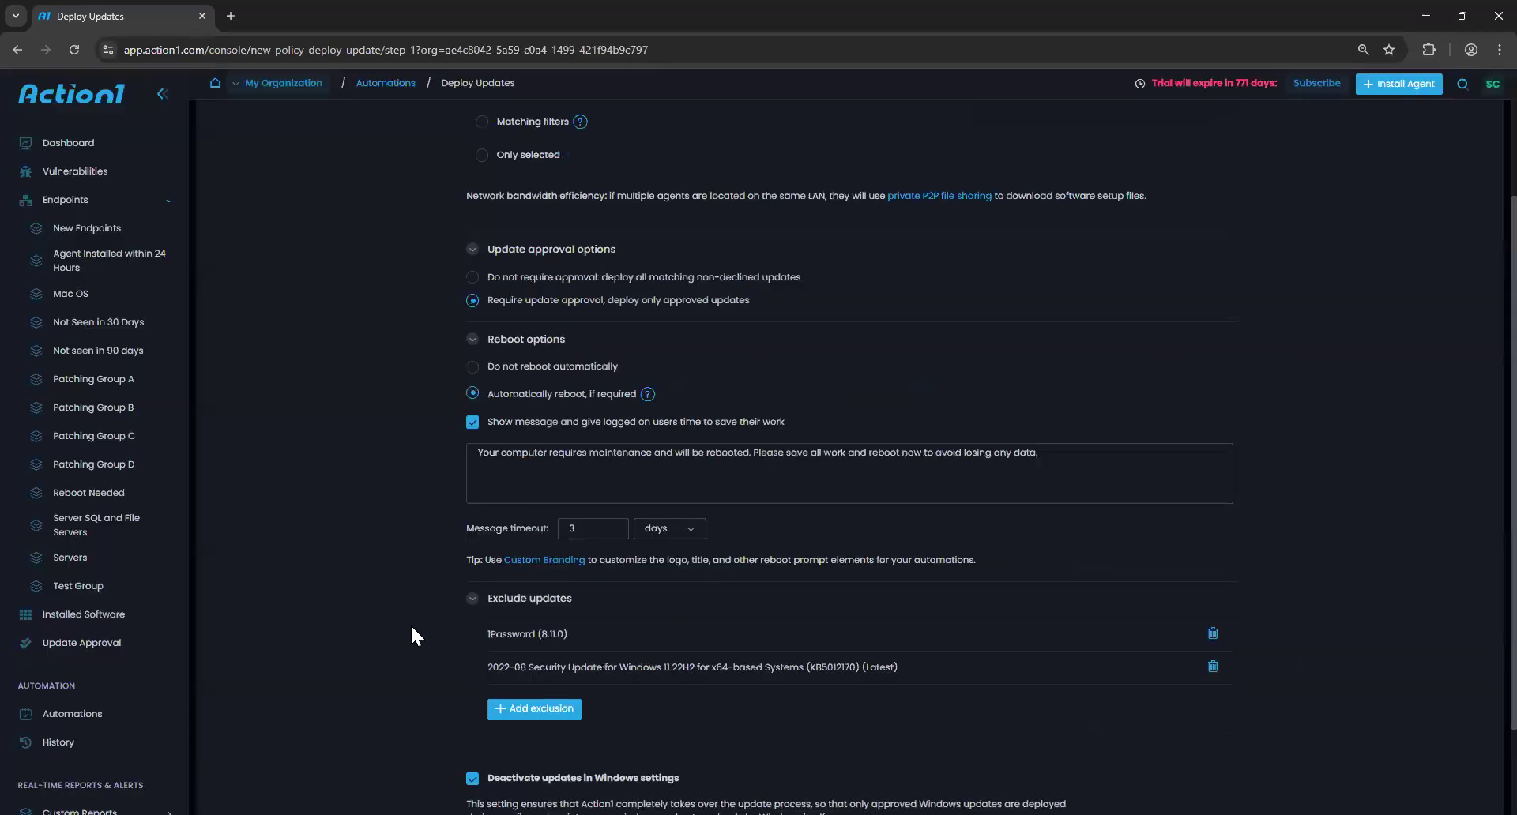
pyautogui.scroll(-2, 448, 628)
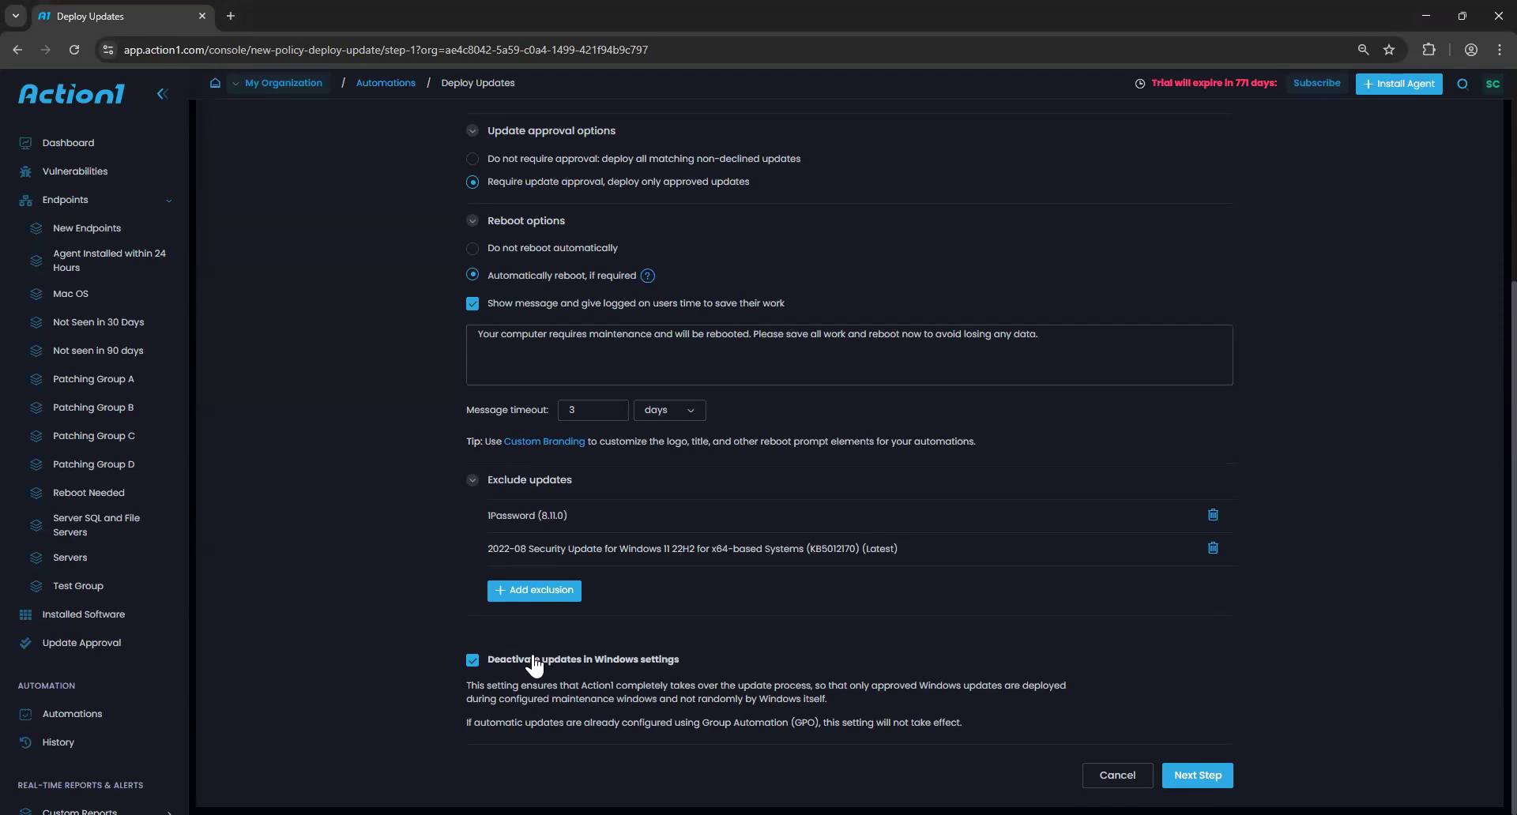
# Proceed to endpoint selection and add the entire Patching Group A as the automation's target.
pyautogui.click(1183, 762)
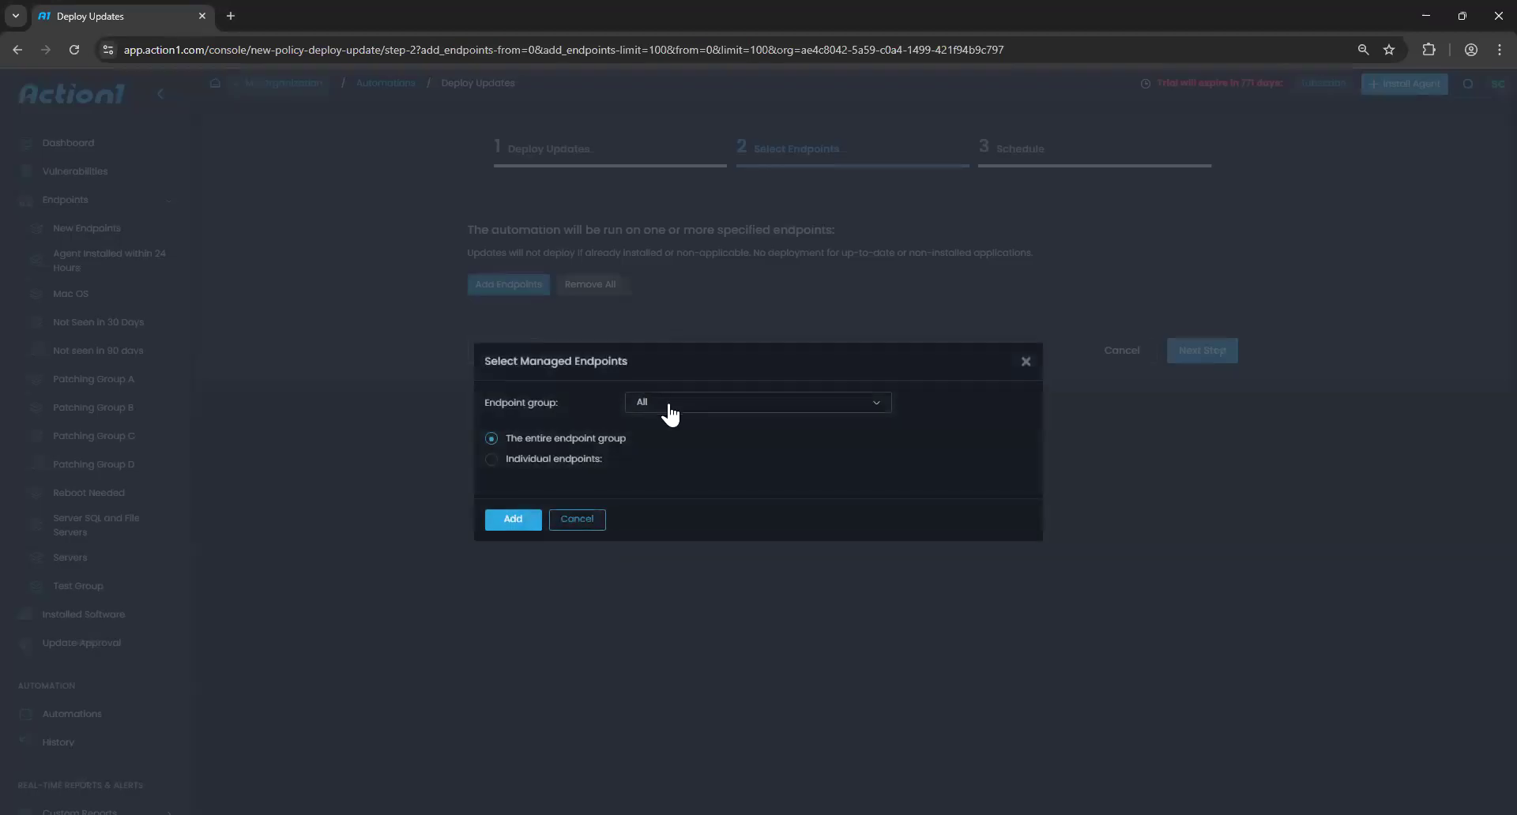
pyautogui.click(677, 404)
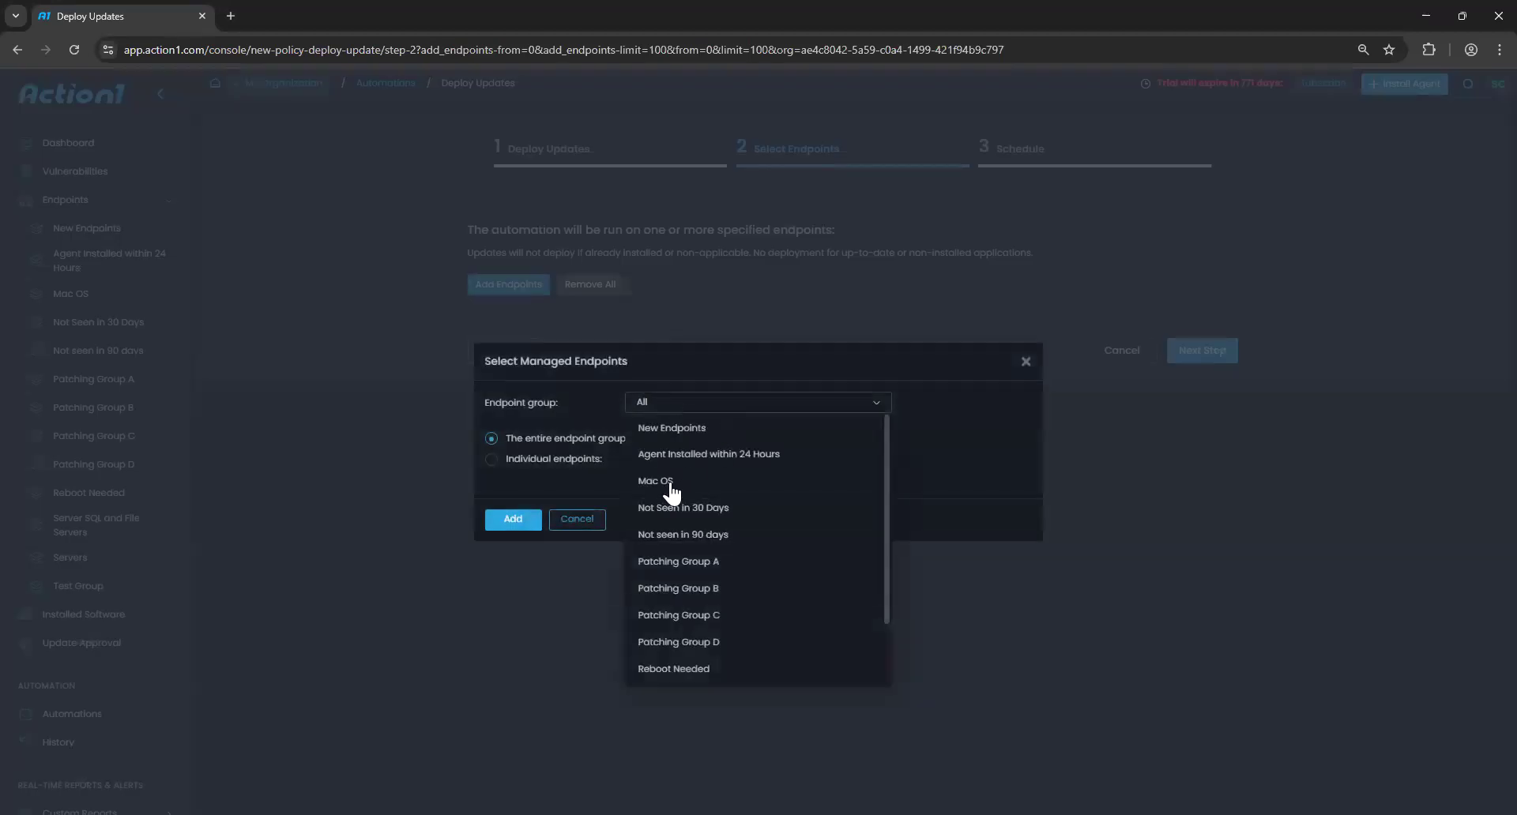
pyautogui.click(690, 561)
pyautogui.click(512, 519)
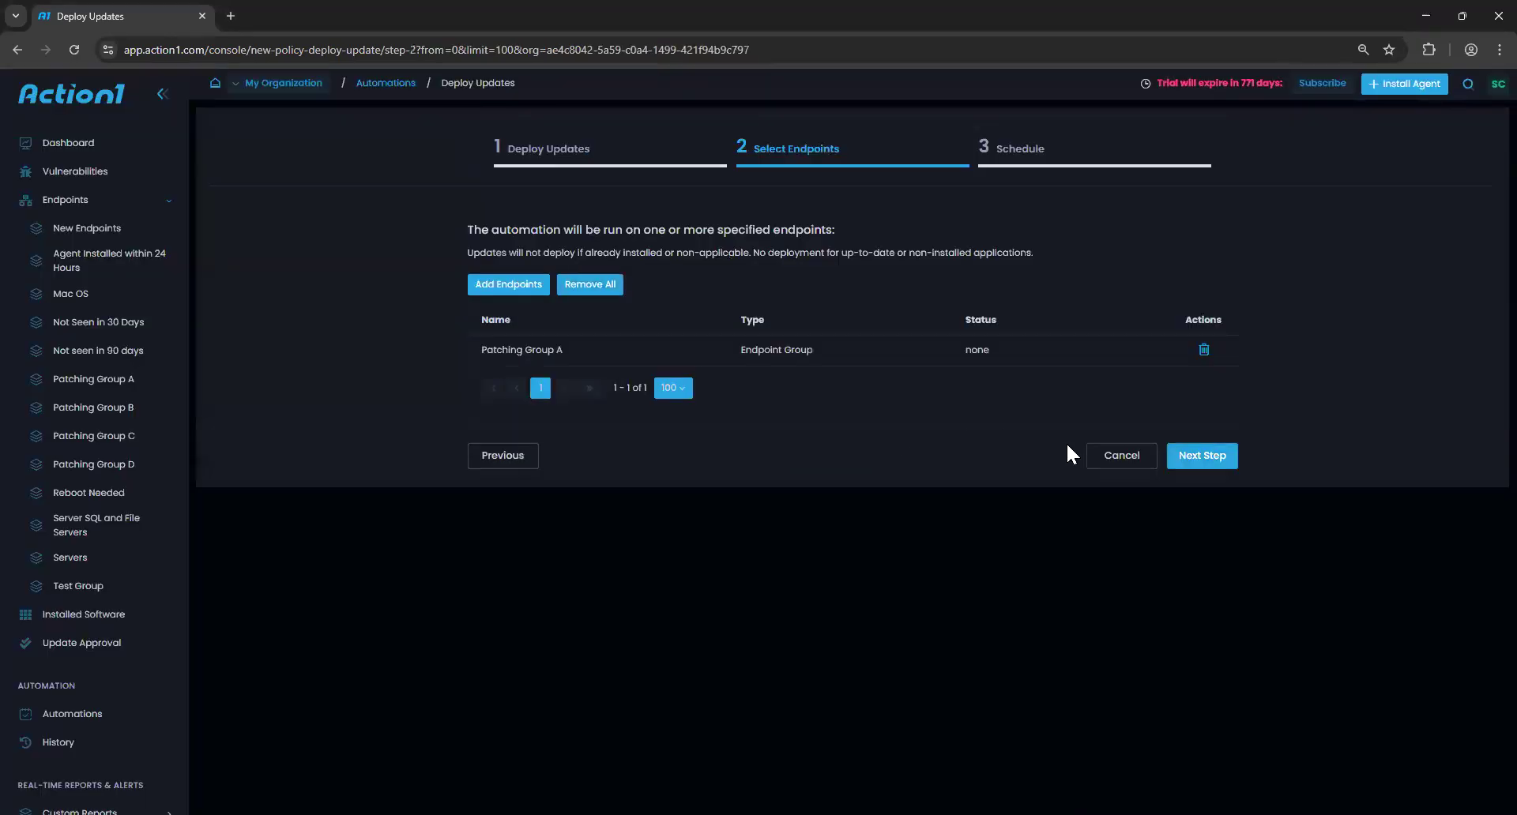
# Schedule the automation weekly on Monday, Wednesday and Friday, using Local Endpoint Time.
pyautogui.click(1212, 466)
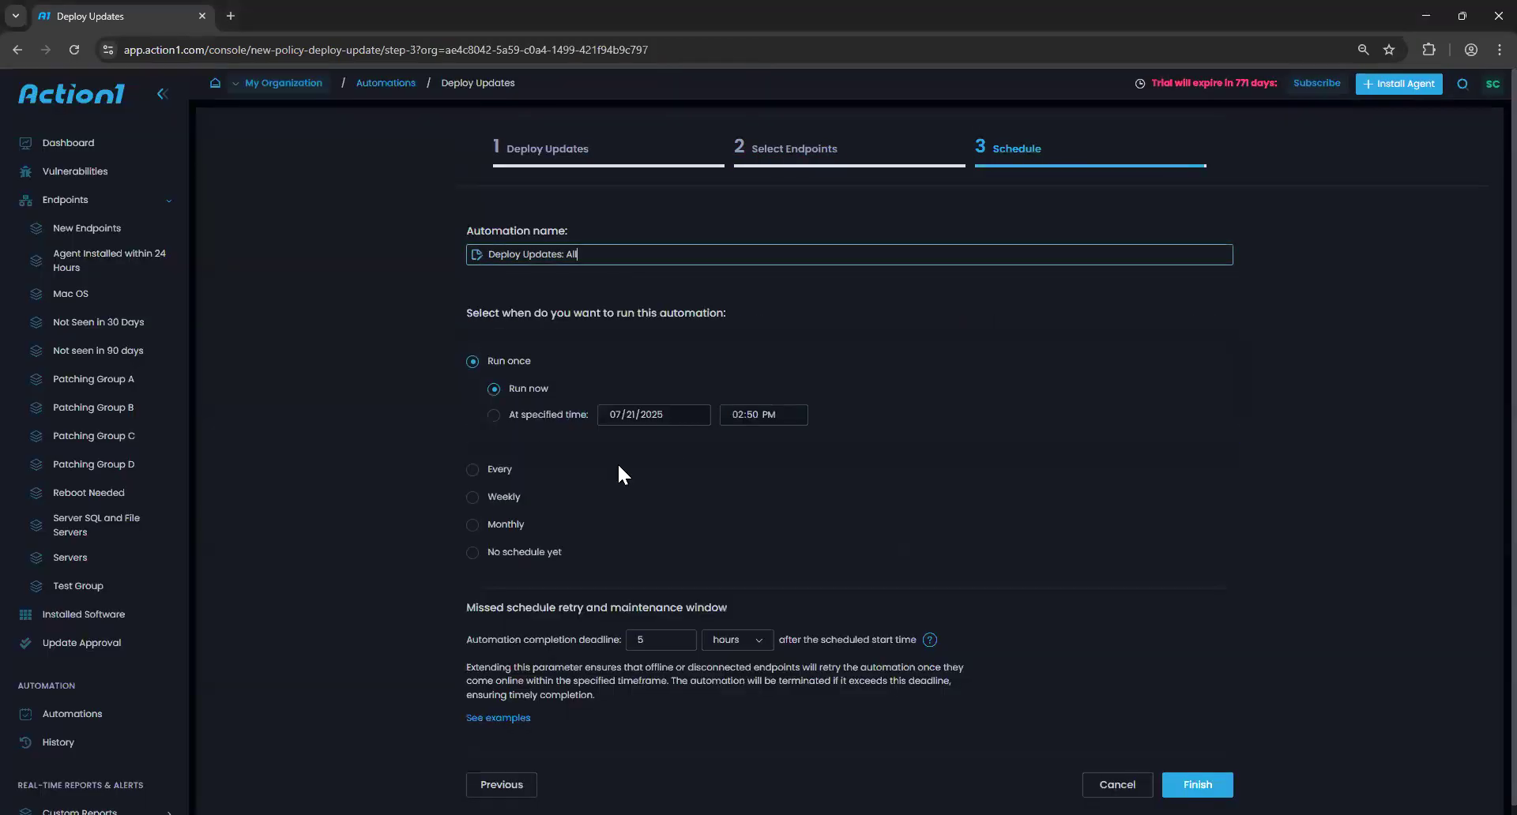
pyautogui.click(510, 499)
pyautogui.click(696, 417)
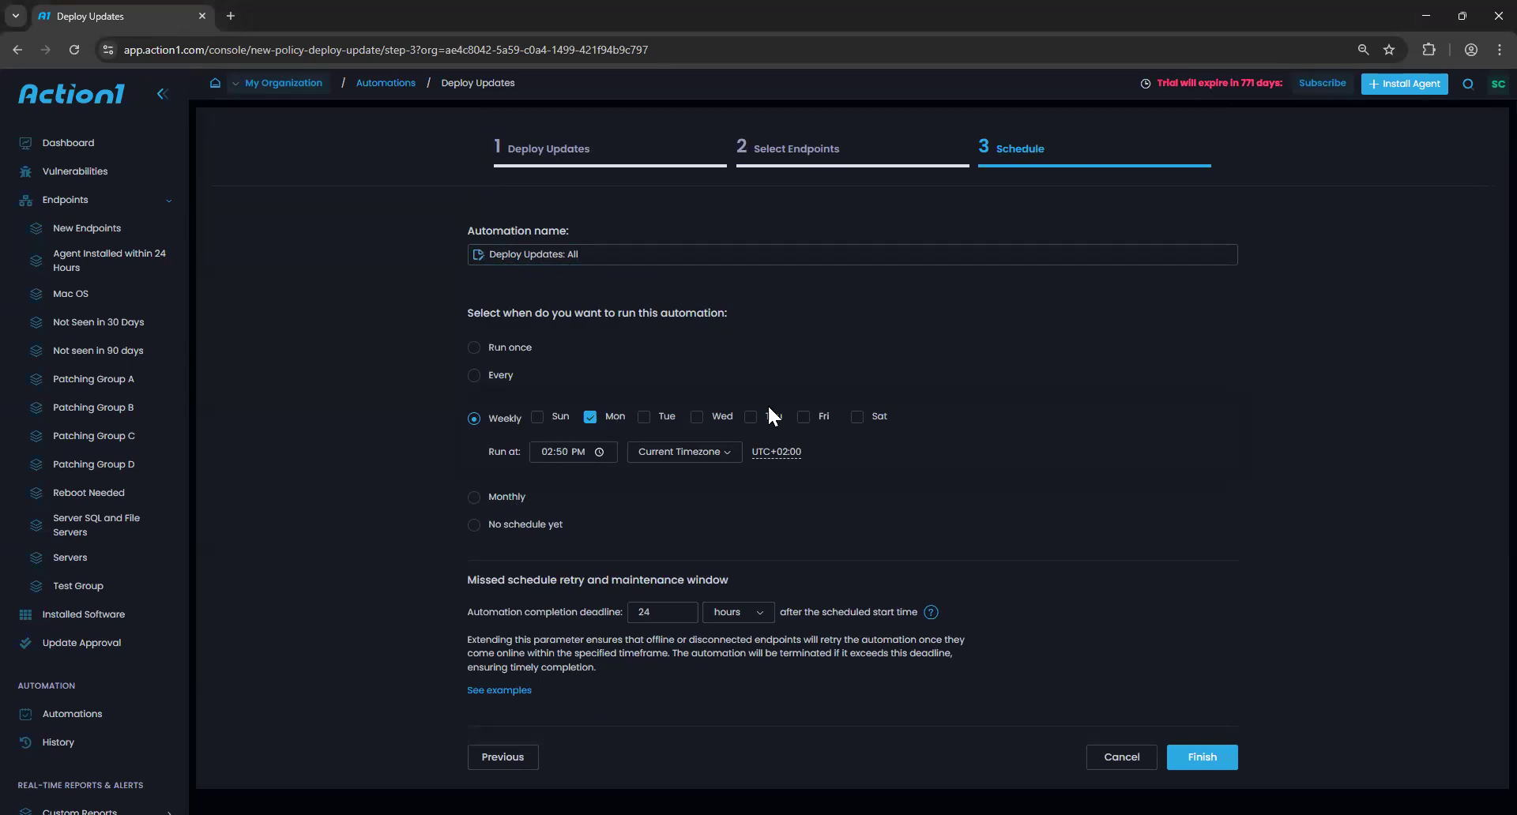
pyautogui.click(803, 417)
pyautogui.click(653, 453)
pyautogui.click(694, 501)
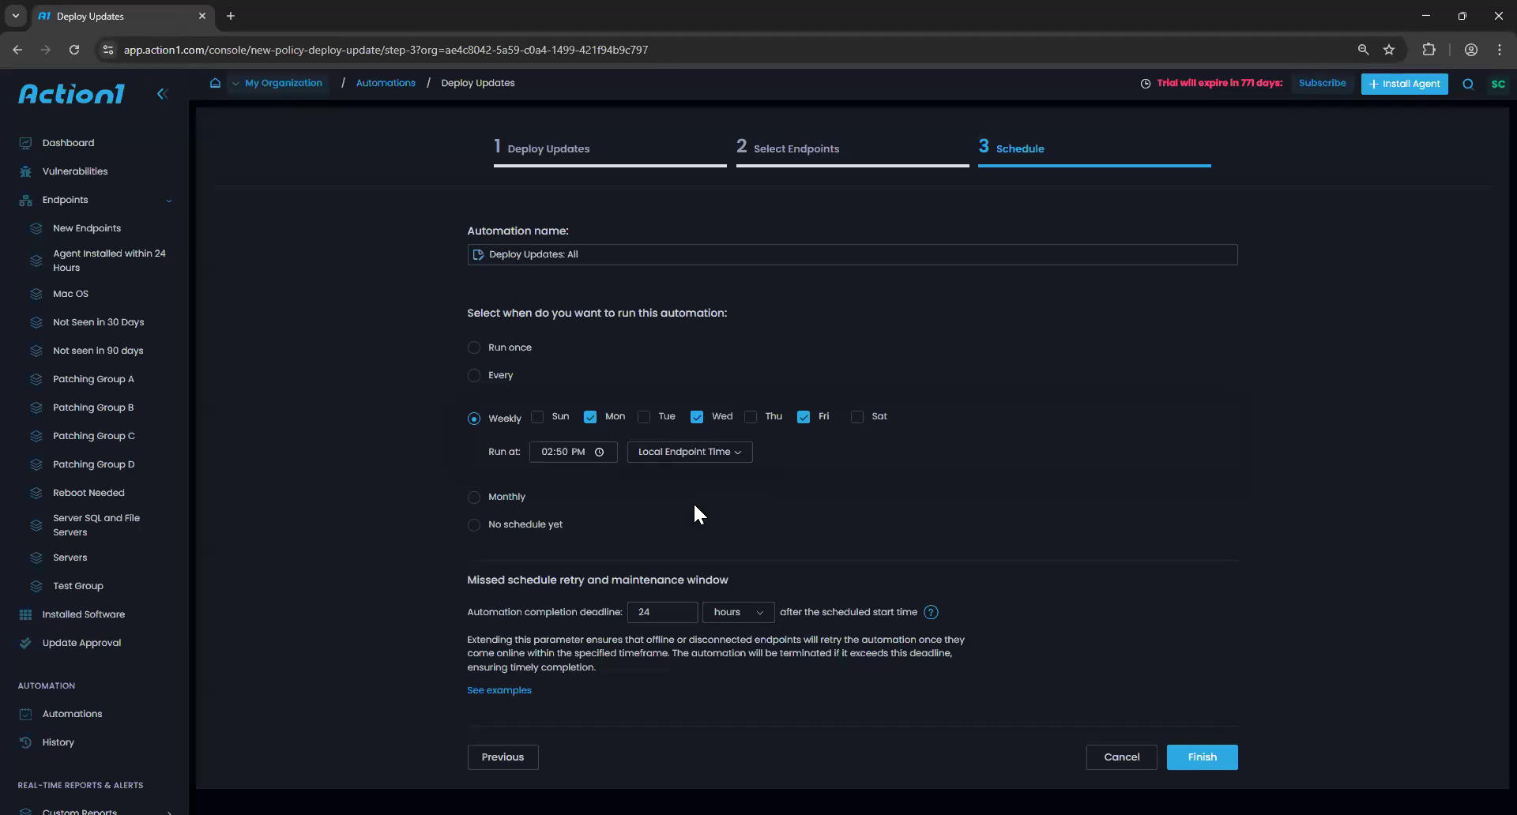
# Try a monthly schedule on the first Sunday of every month, and switch back to the weekly schedule.
pyautogui.click(506, 498)
pyautogui.click(494, 508)
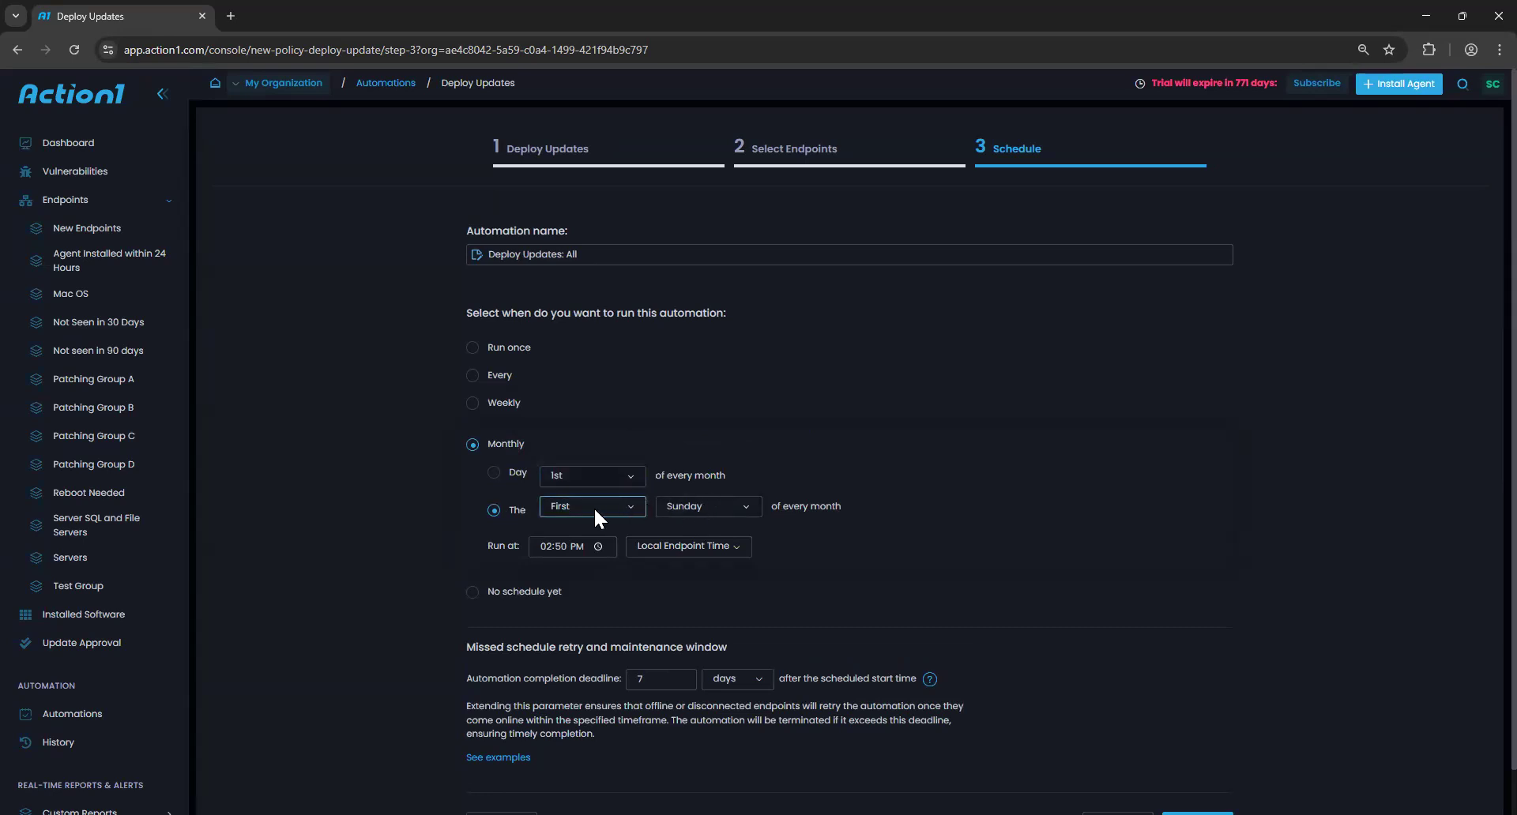
pyautogui.click(499, 405)
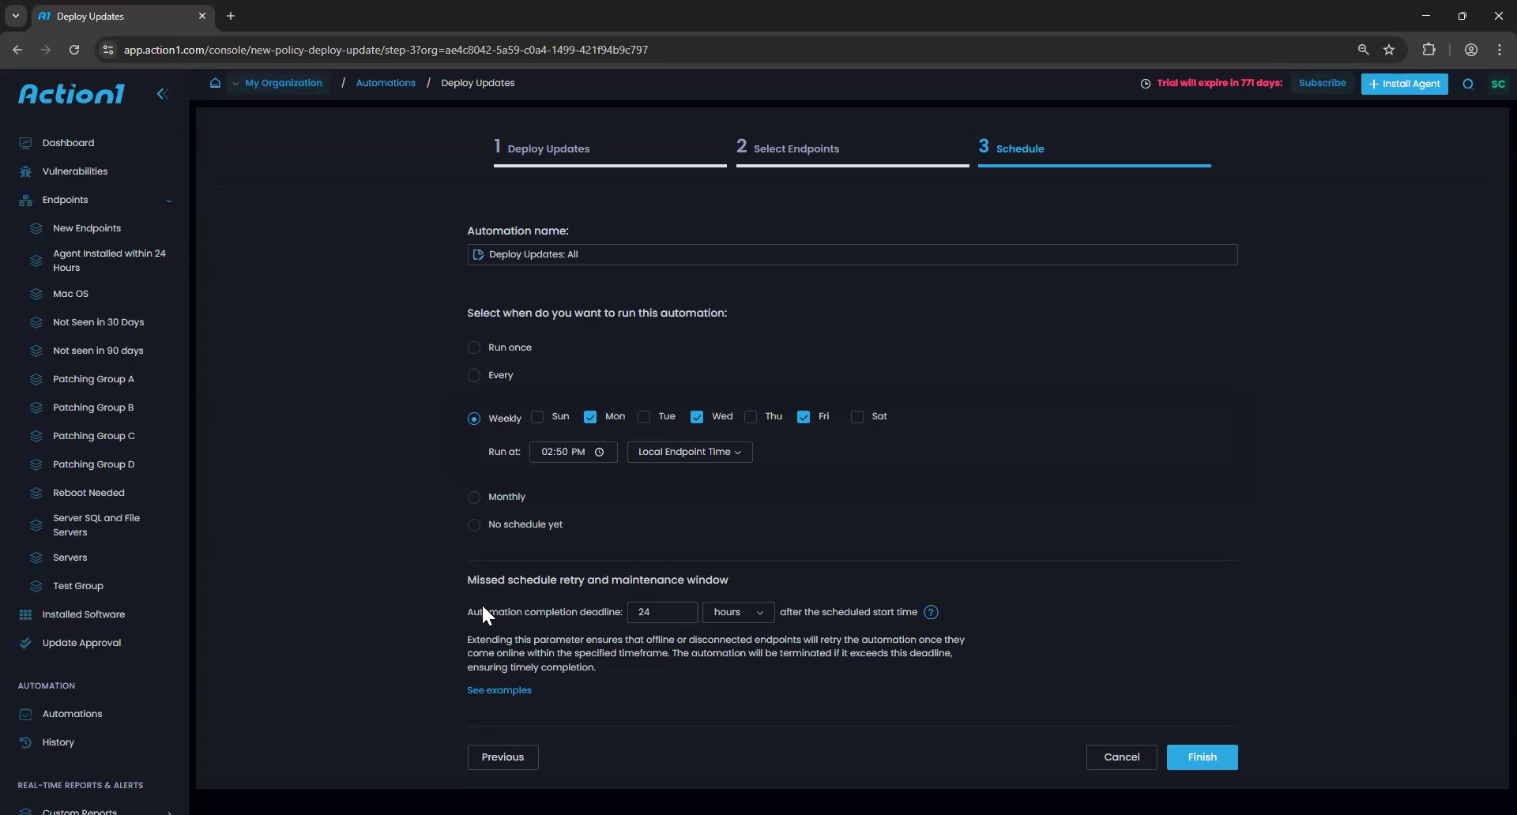
# Remove Wednesday and Friday from the weekly schedule.
pyautogui.moveTo(457, 576); pyautogui.dragTo(729, 577)
pyautogui.click(729, 577)
pyautogui.click(696, 417)
pyautogui.click(803, 417)
# Set the automation completion deadline to 5 hours after the scheduled start time.
pyautogui.click(610, 615)
pyautogui.write('7')
pyautogui.click(735, 615)
pyautogui.click(734, 592)
pyautogui.click(720, 613)
pyautogui.click(729, 559)
pyautogui.doubleClick(658, 604)
pyautogui.write('5')
# Set the weekly run to Saturday only at 01:00 AM, and return to the automations list without finishing the automation.
pyautogui.click(543, 453)
pyautogui.write('1')
pyautogui.click(590, 417)
pyautogui.click(857, 417)
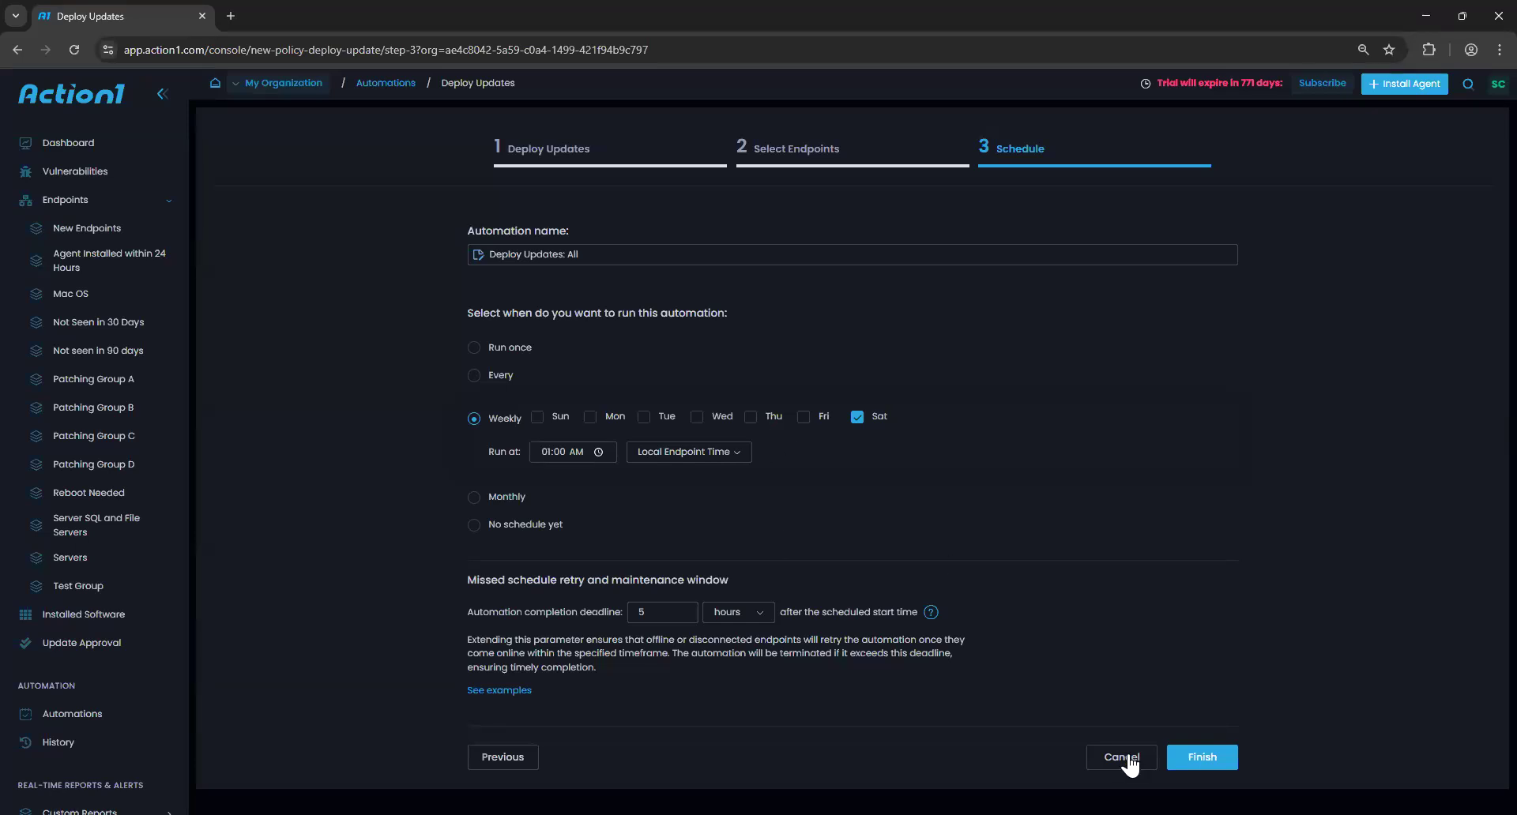
pyautogui.click(380, 86)
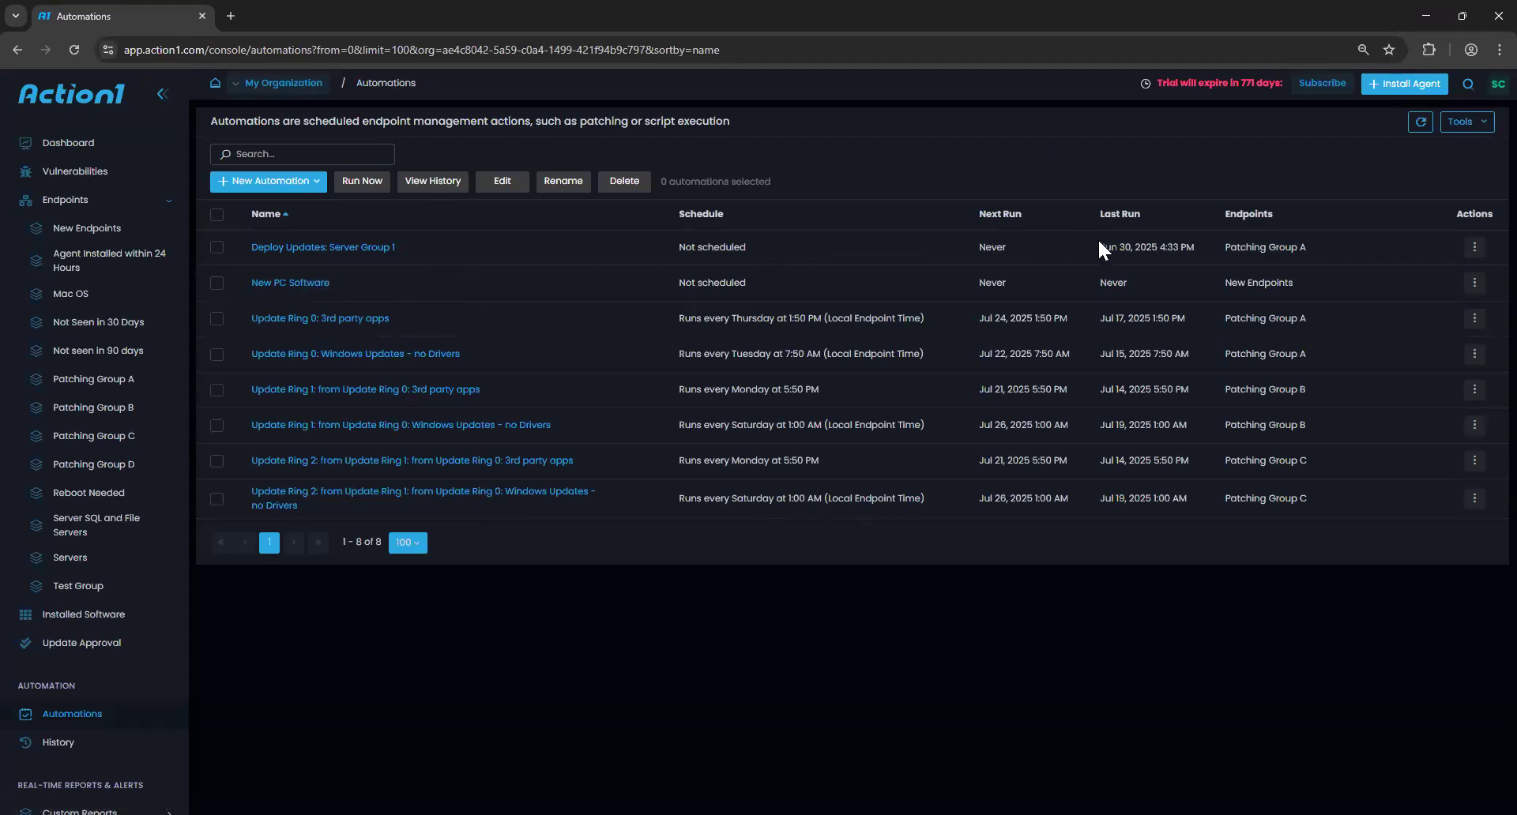
# Look over the available types of new automation, close the list without choosing one, and open the Dashboard.
pyautogui.click(278, 184)
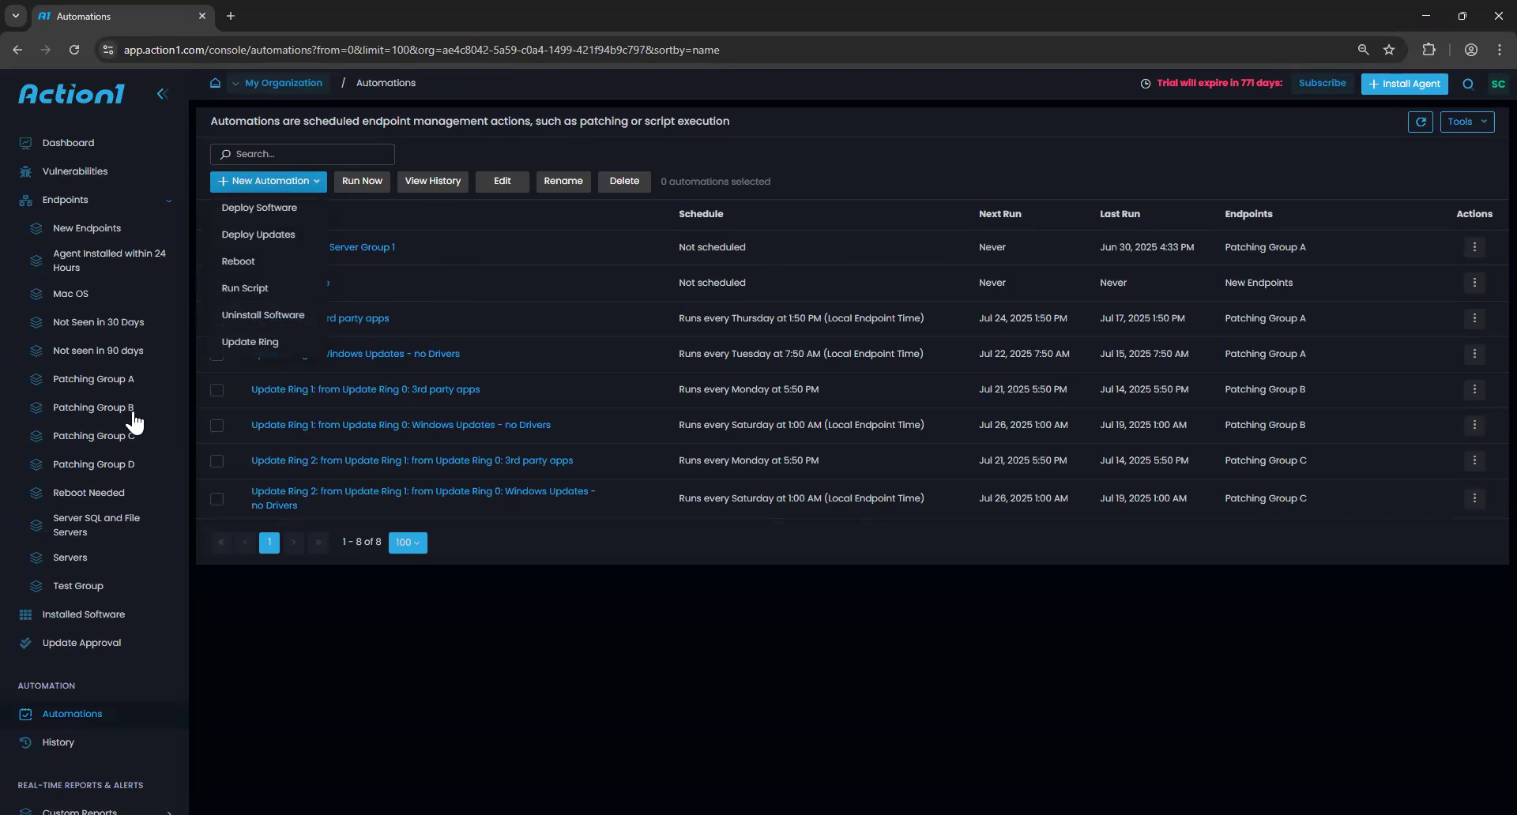
pyautogui.click(642, 548)
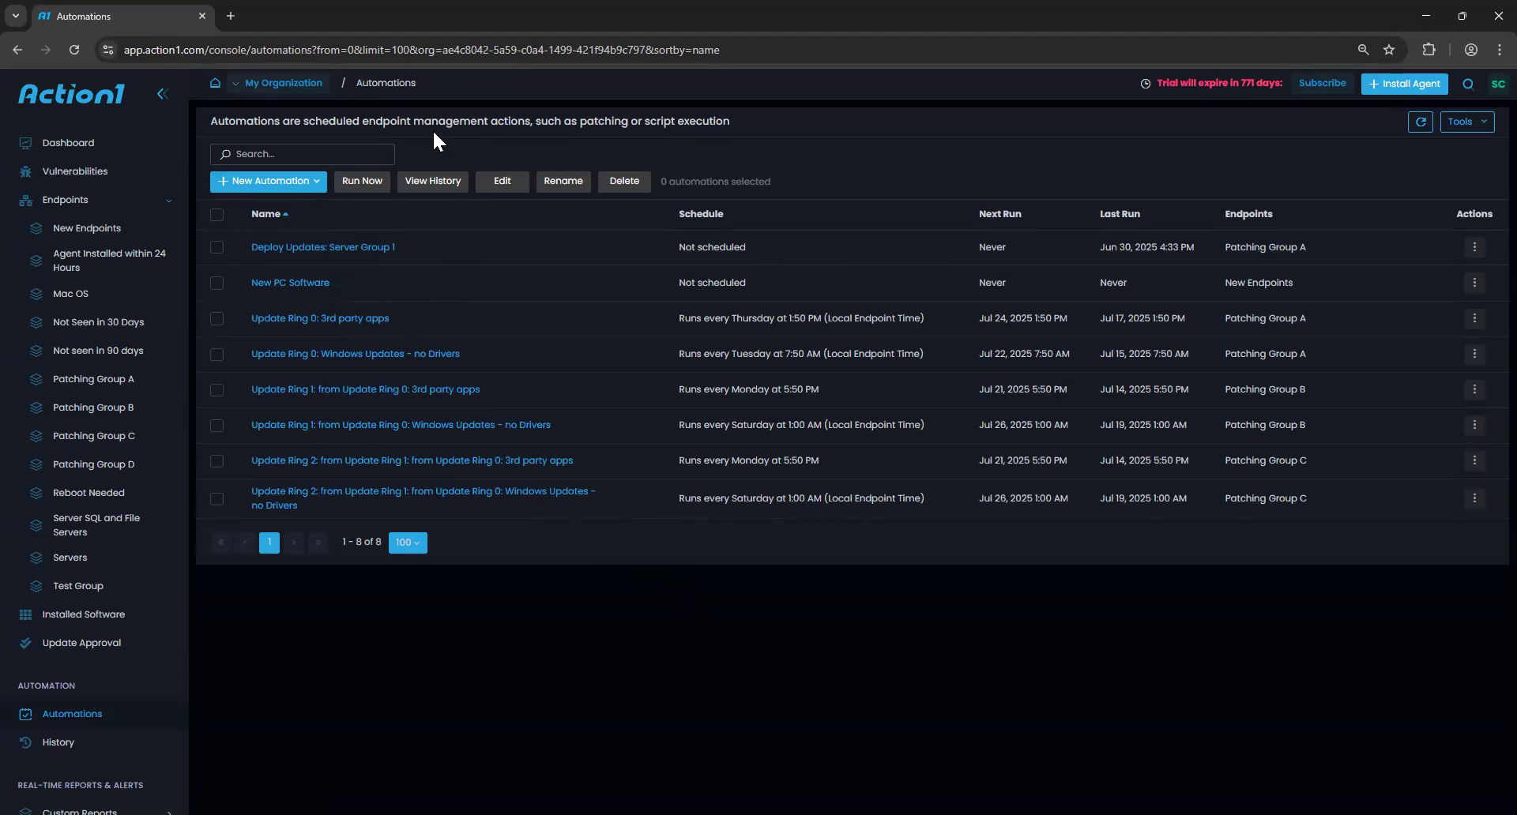
pyautogui.click(115, 147)
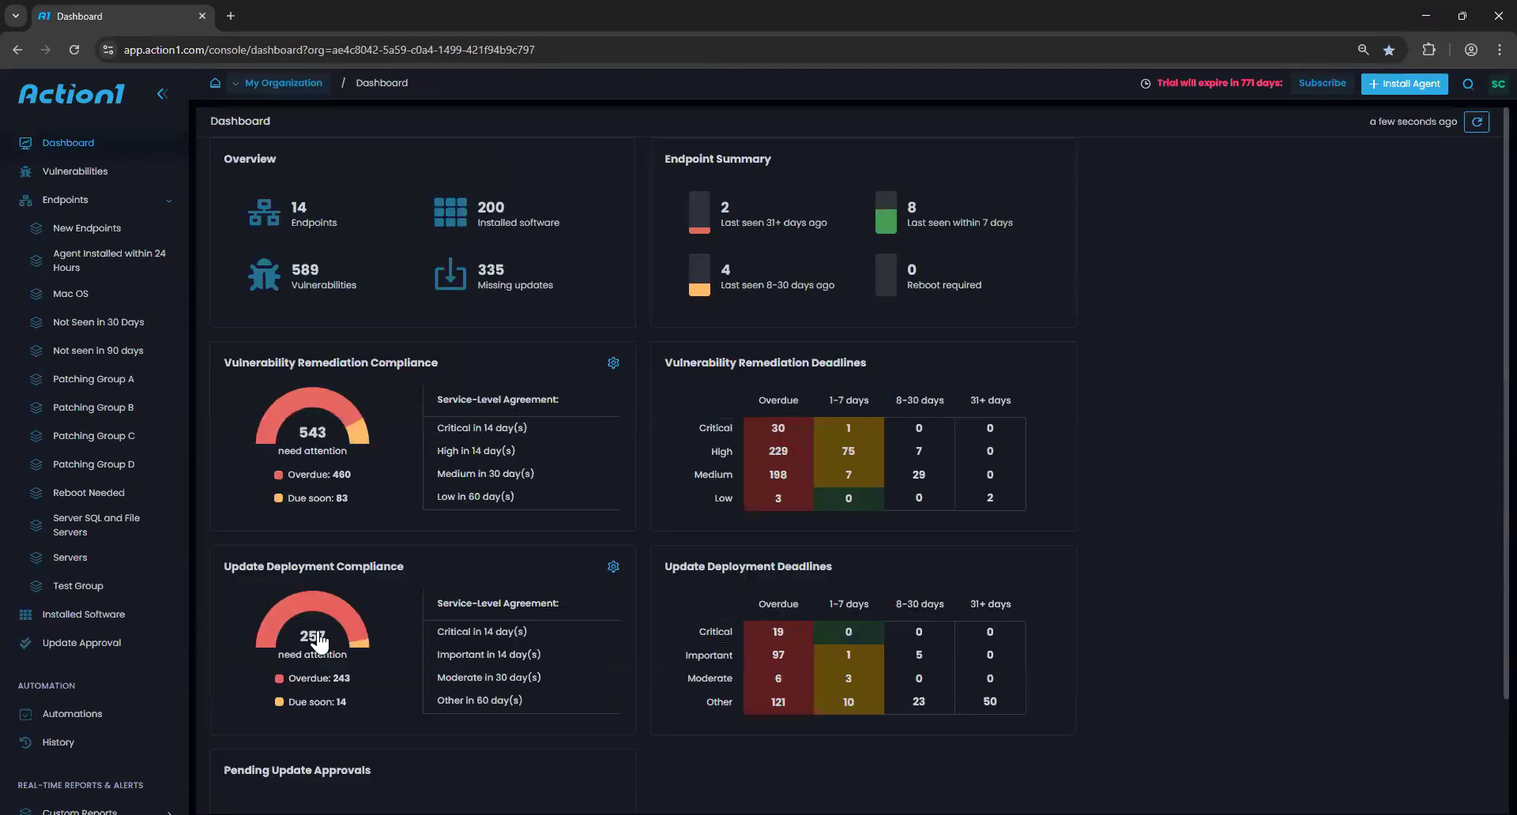